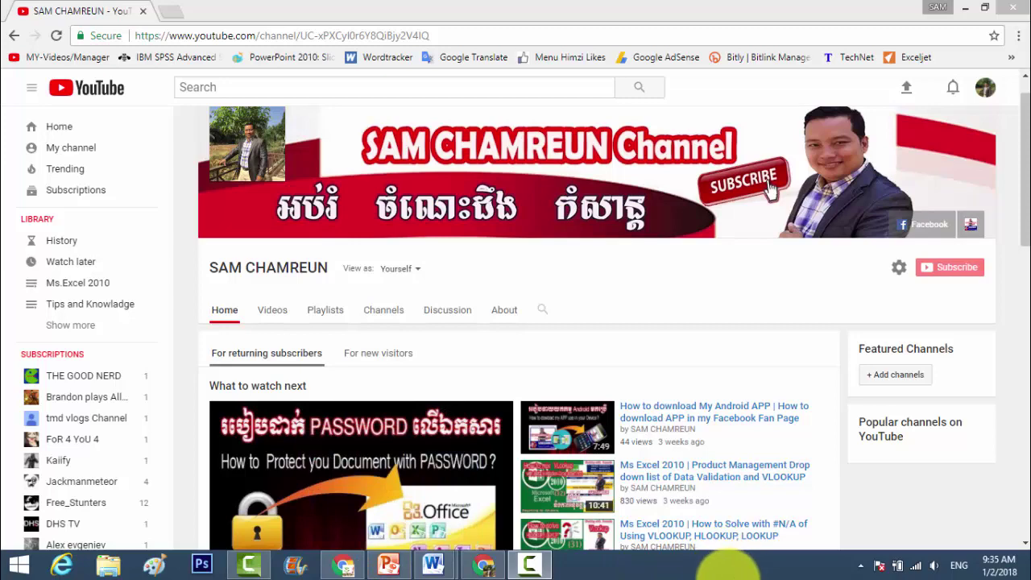
Switch from Chrome to the PowerPoint presentation showing its title slide.
{"action": "left_click", "coordinate": [397, 568]}
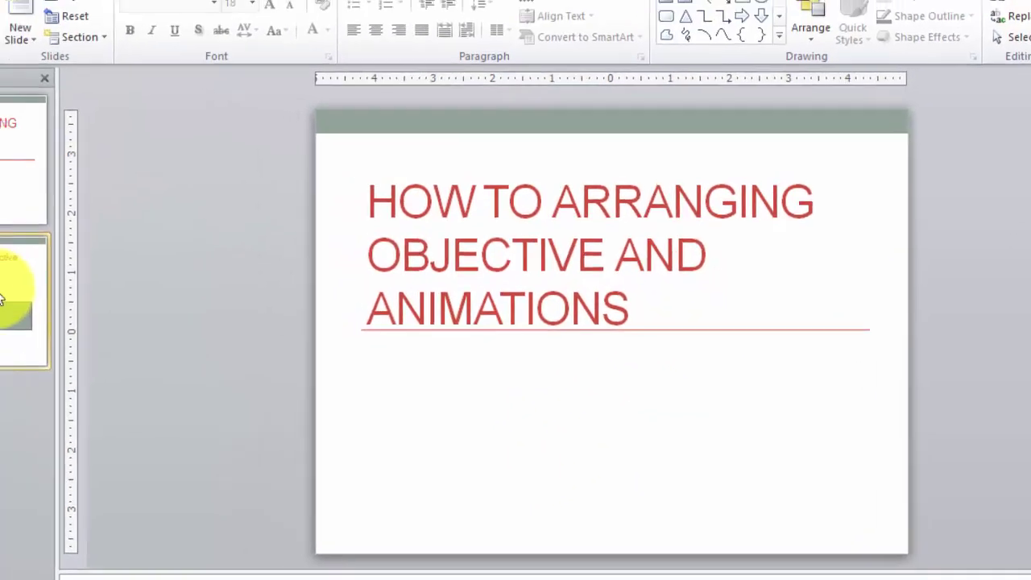
On slide 2, nudge the dark rounded rectangle slightly to the left.
{"action": "left_click", "coordinate": [156, 346]}
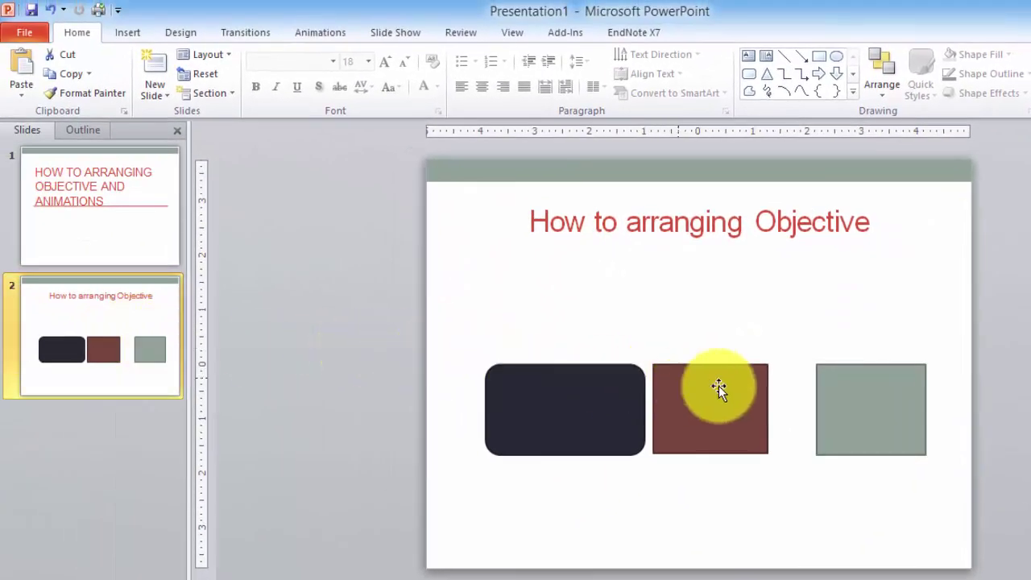
{"action": "left_click", "coordinate": [741, 392]}
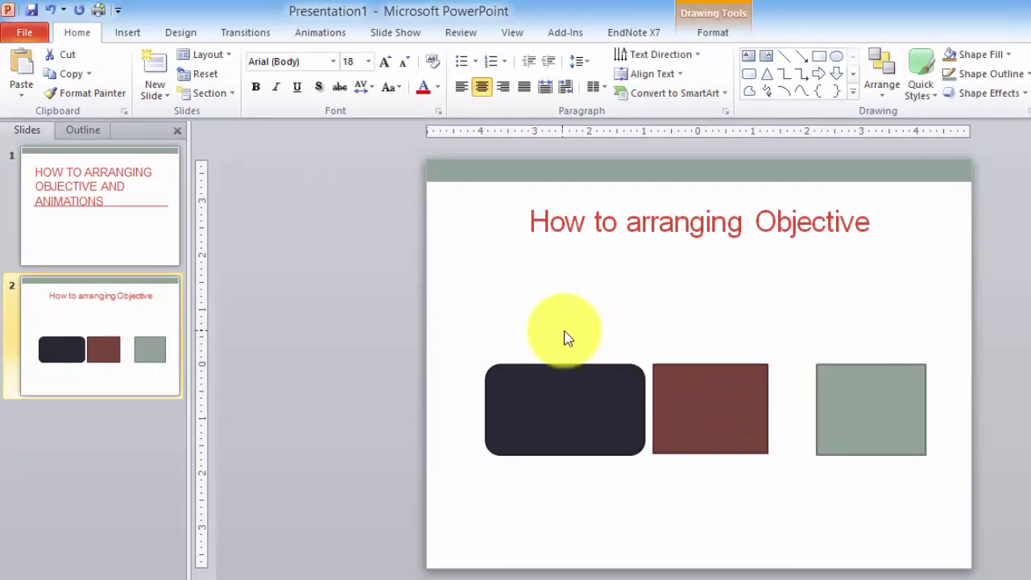
{"action": "left_click", "coordinate": [552, 405]}
{"action": "left_click_drag", "start_coordinate": [567, 398], "coordinate": [555, 398]}
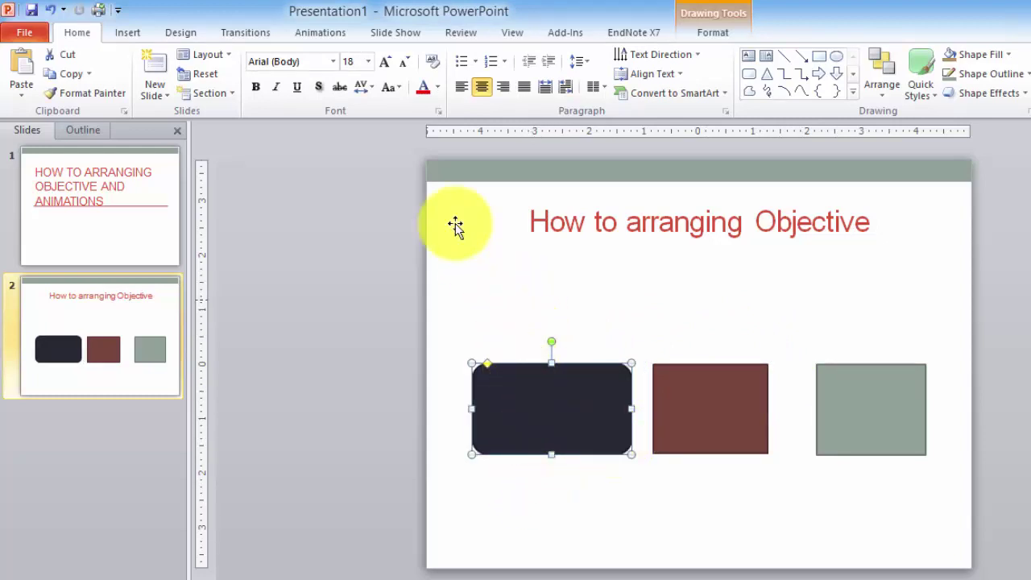
{"action": "left_click", "coordinate": [518, 330]}
Draw a rectangle above the dark rounded rectangle and type 'sdsdsdsdsd' inside it.
{"action": "left_click", "coordinate": [126, 33]}
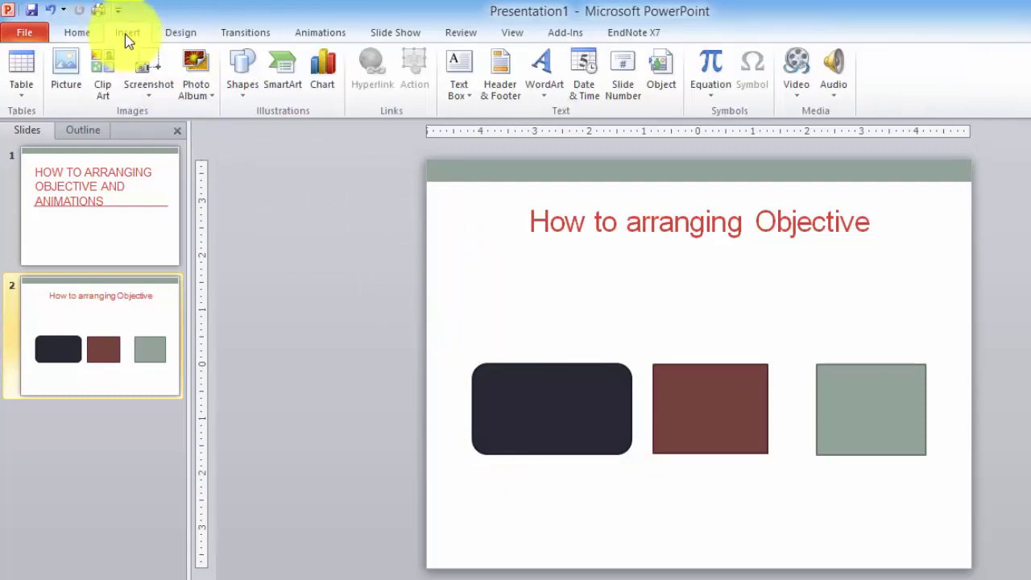
{"action": "left_click", "coordinate": [240, 90]}
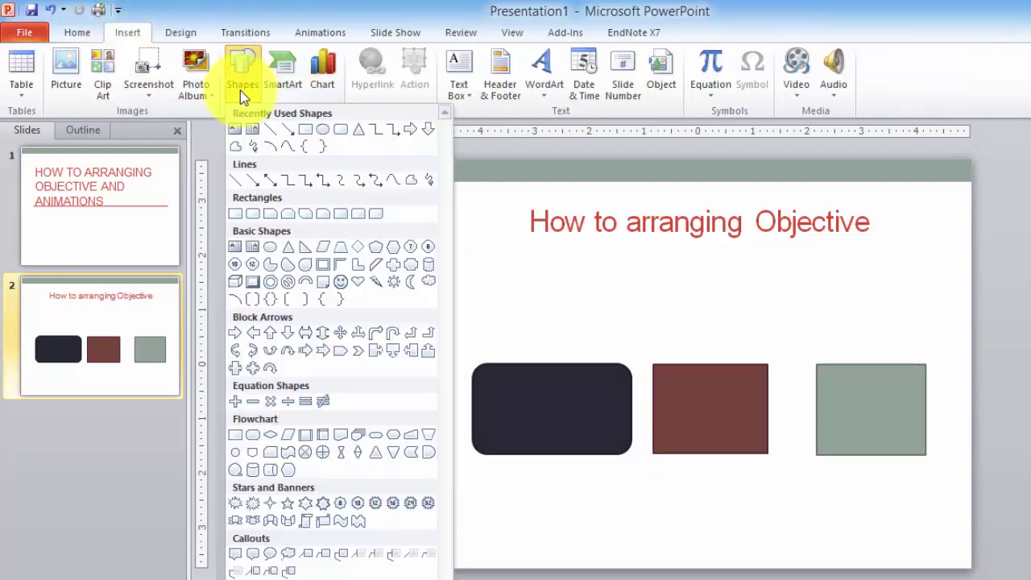
{"action": "left_click", "coordinate": [306, 129]}
{"action": "left_click_drag", "start_coordinate": [472, 245], "coordinate": [641, 346]}
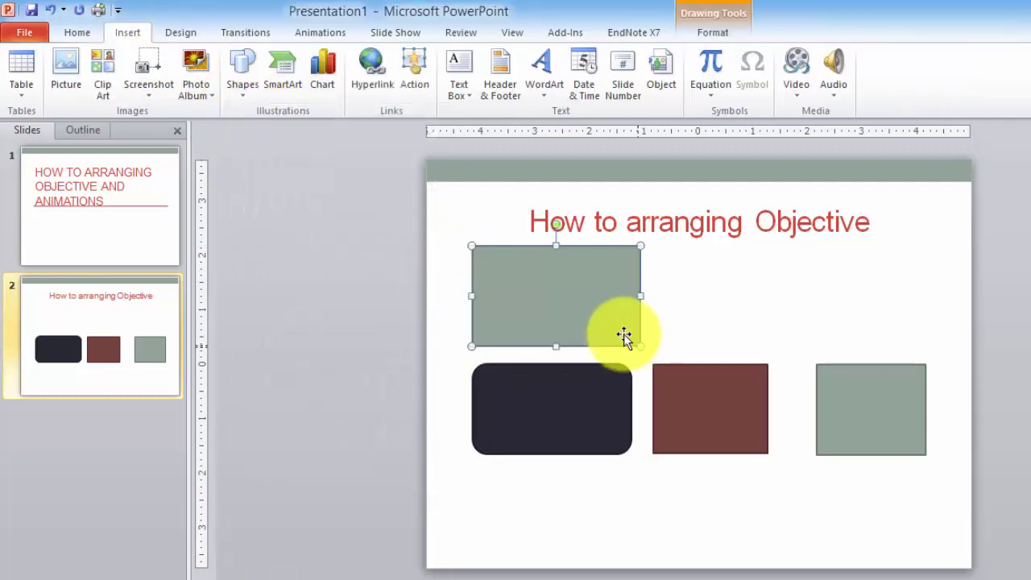
{"action": "right_click", "coordinate": [584, 300]}
{"action": "left_click", "coordinate": [555, 337]}
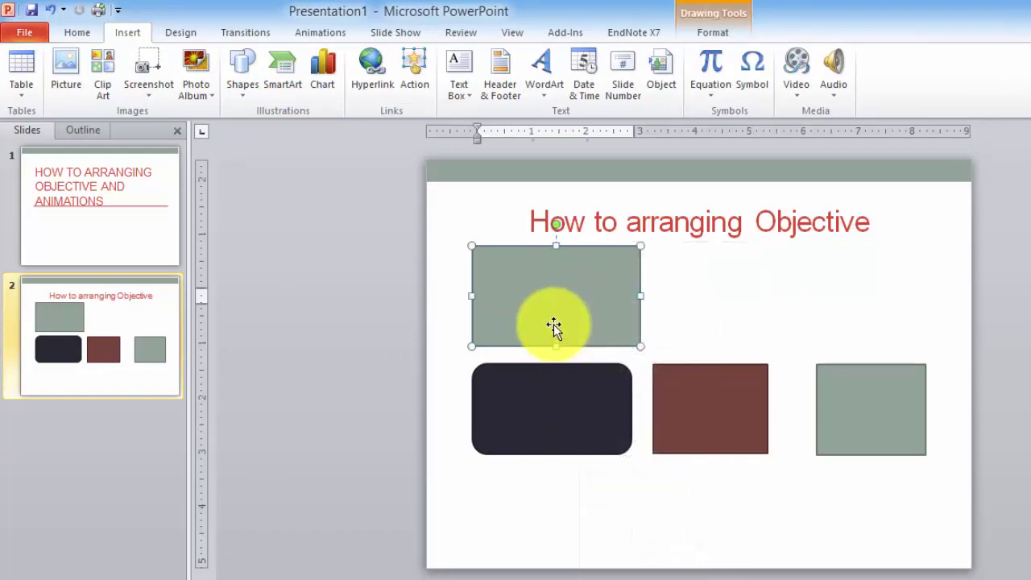
{"action": "type", "text": "sdsdsdsdsd"}
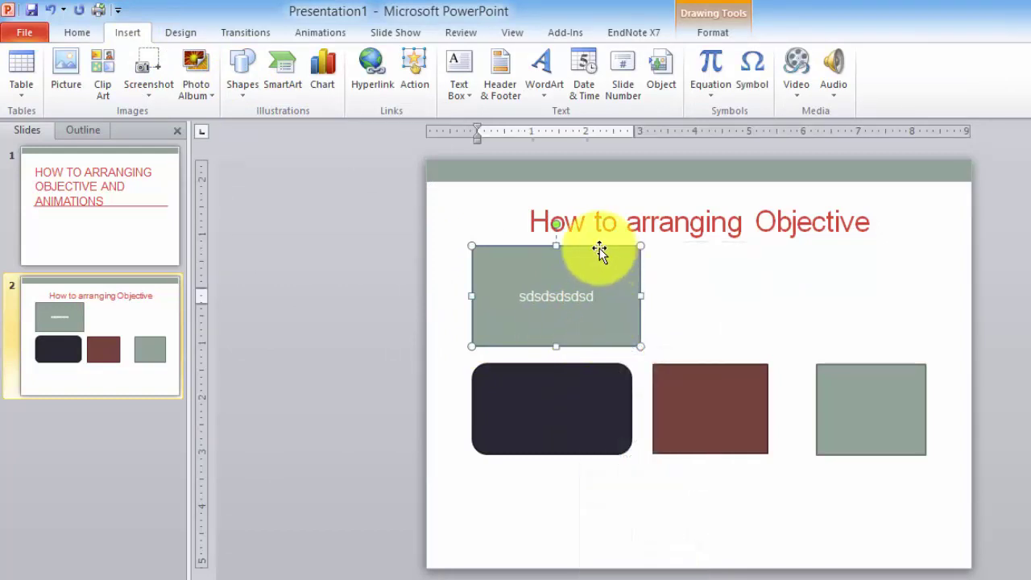
{"action": "left_click", "coordinate": [600, 250]}
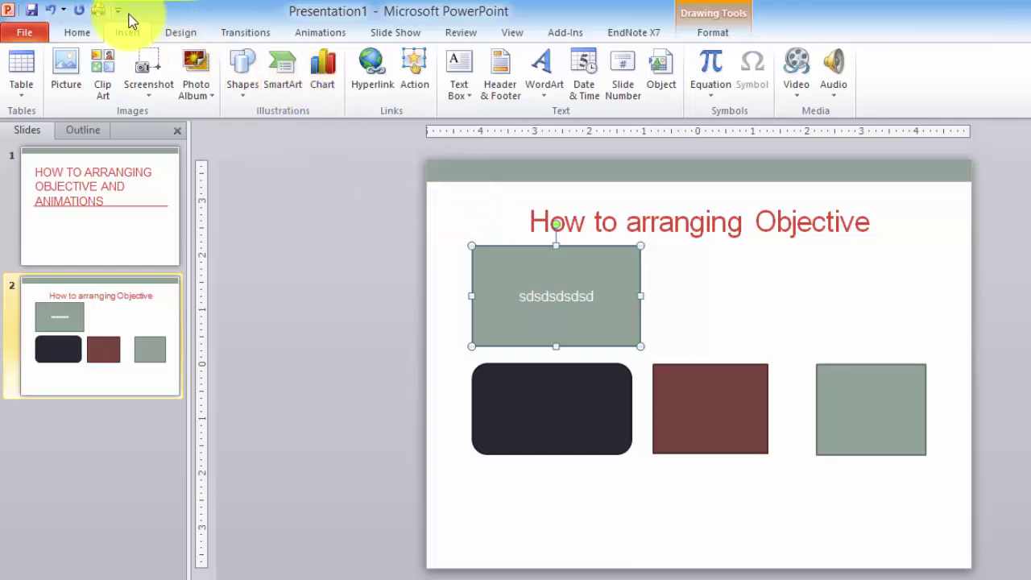
Give the new rectangle No Fill and No Outline.
{"action": "left_click", "coordinate": [715, 30]}
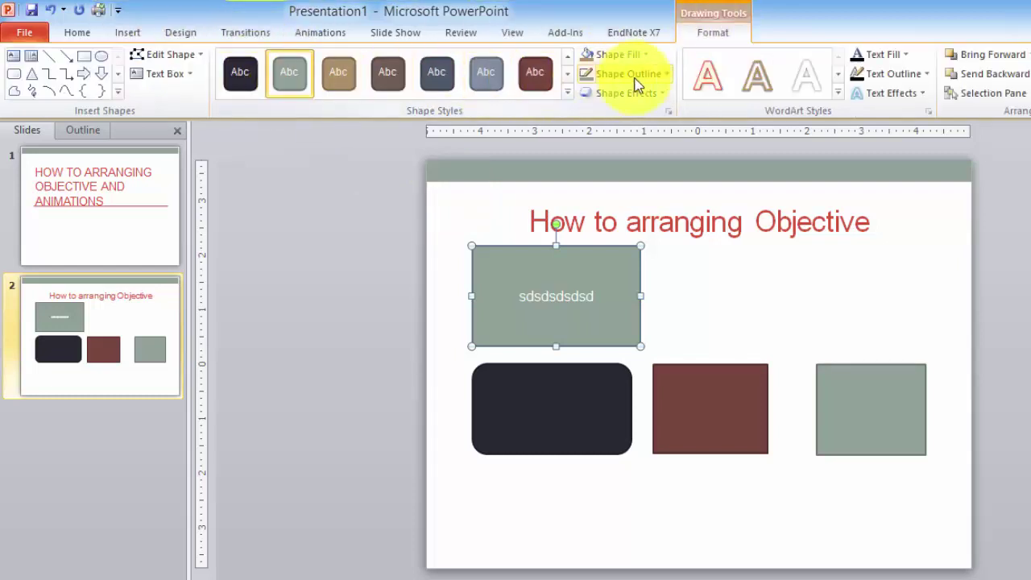
{"action": "left_click", "coordinate": [646, 54]}
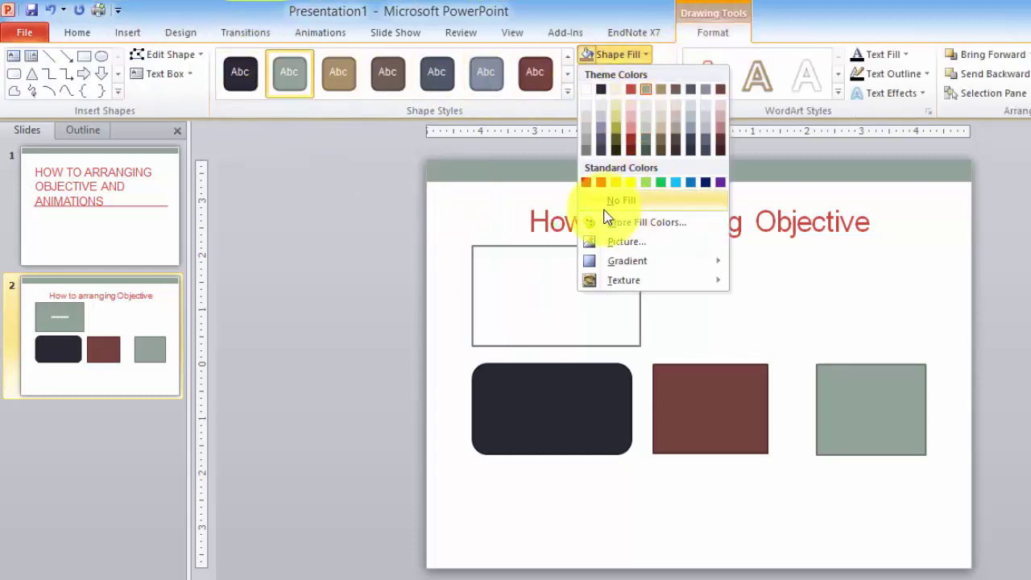
{"action": "left_click", "coordinate": [612, 201]}
{"action": "left_click", "coordinate": [661, 75]}
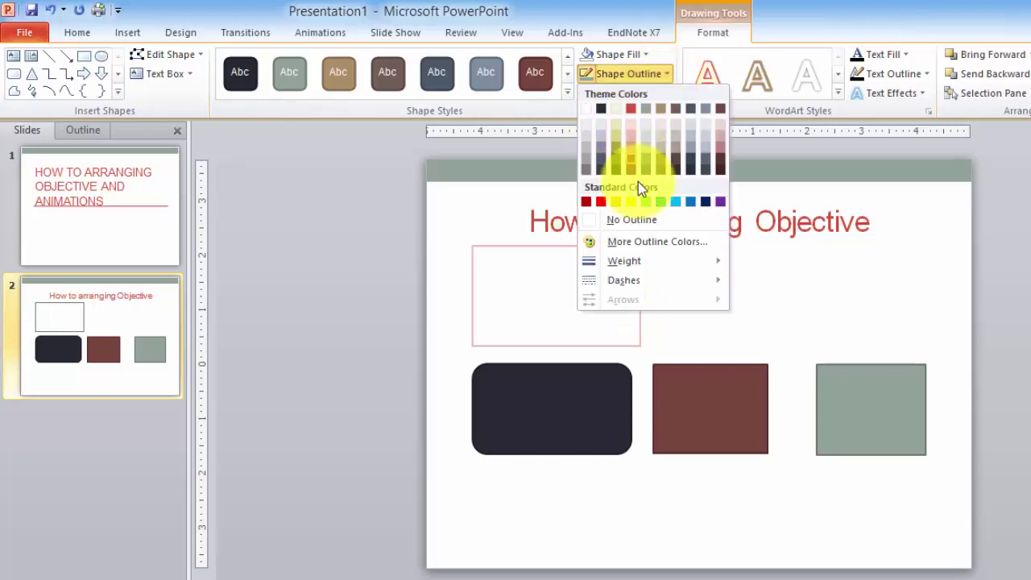
{"action": "left_click", "coordinate": [616, 221]}
{"action": "left_click", "coordinate": [603, 309]}
Select the 'sdsdsdsdsd' text and set its font colour to red.
{"action": "left_click", "coordinate": [588, 296]}
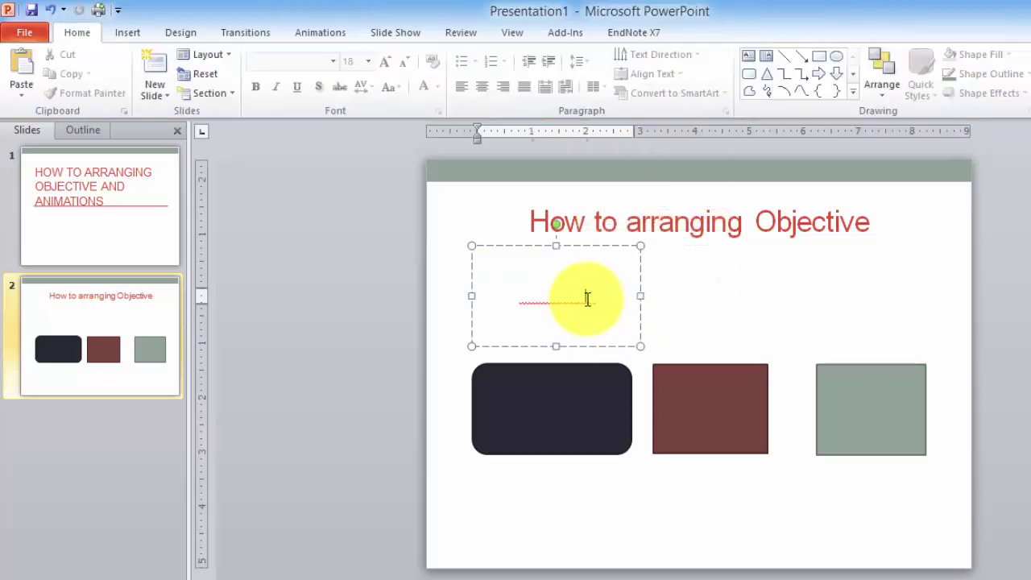
{"action": "left_click_drag", "start_coordinate": [595, 297], "coordinate": [432, 292]}
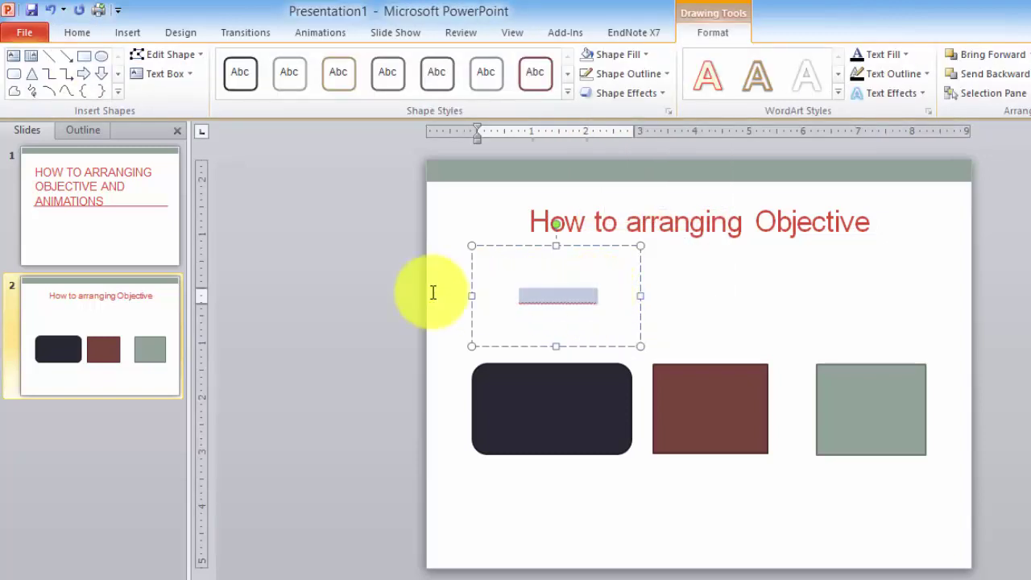
{"action": "left_click", "coordinate": [77, 33]}
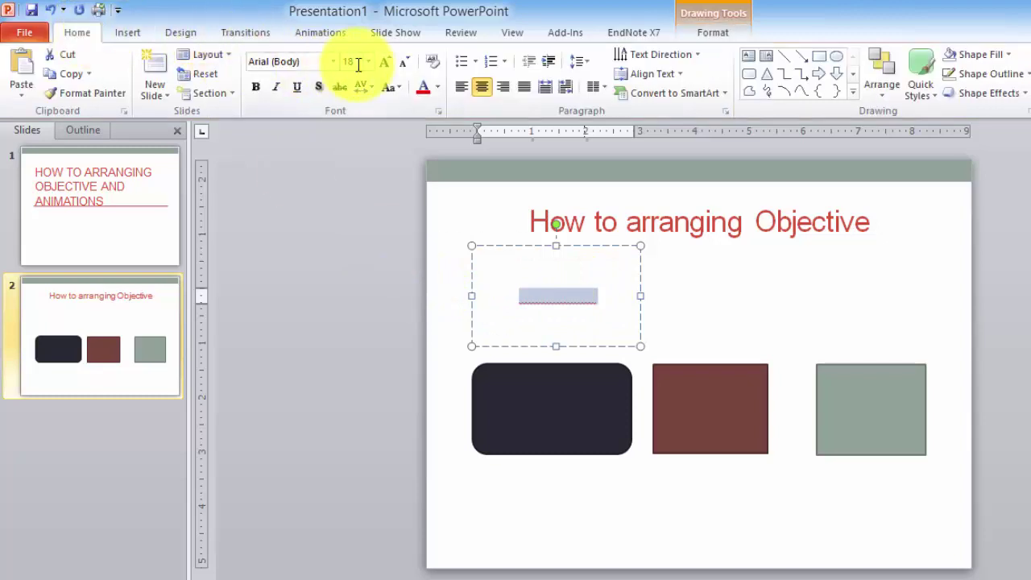
{"action": "left_click", "coordinate": [437, 88]}
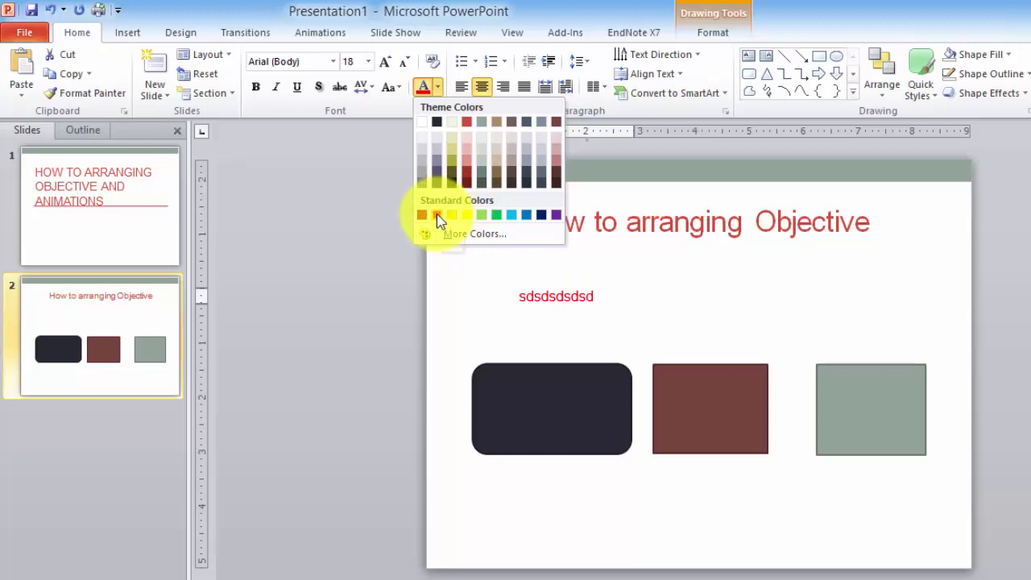
{"action": "left_click", "coordinate": [634, 253]}
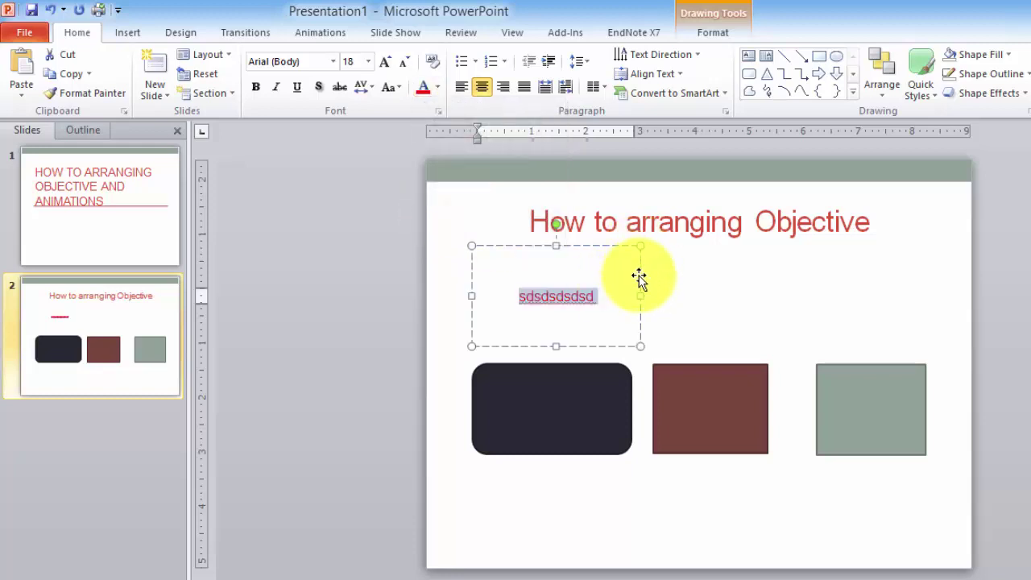
Reposition the text box directly above the dark rounded rectangle, aligned with its left edge.
{"action": "left_click", "coordinate": [639, 280]}
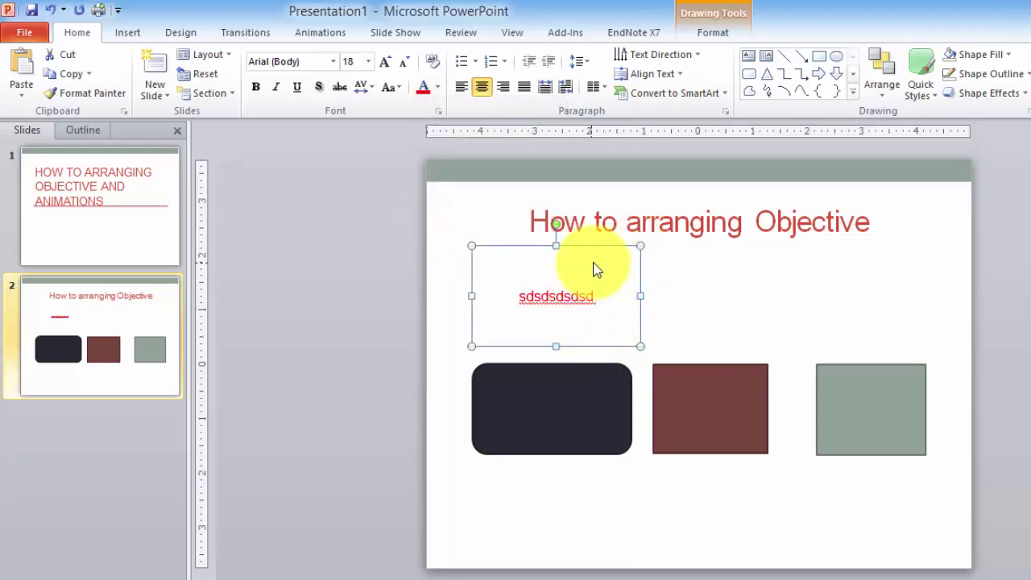
{"action": "left_click_drag", "start_coordinate": [602, 251], "coordinate": [629, 250]}
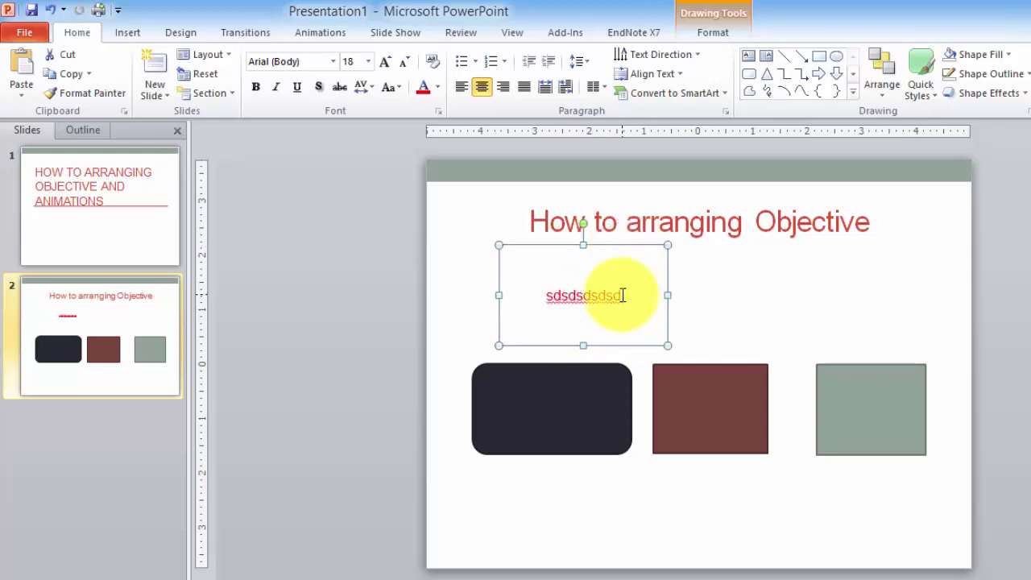
{"action": "left_click", "coordinate": [589, 295]}
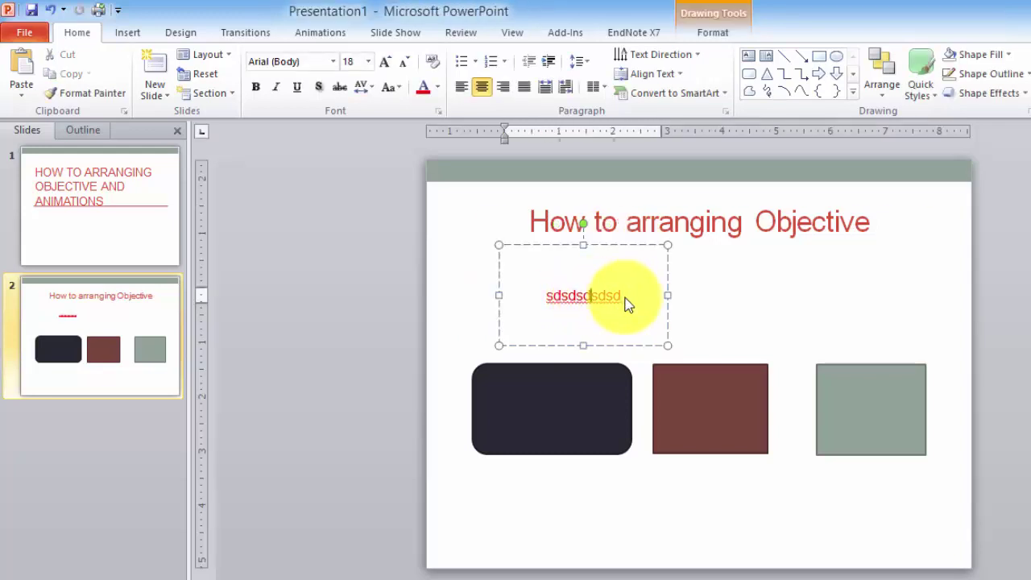
{"action": "mouse_move", "coordinate": [625, 246]}
{"action": "left_mouse_down"}
{"action": "mouse_move", "coordinate": [599, 265]}
{"action": "mouse_move", "coordinate": [608, 253]}
{"action": "left_mouse_up"}
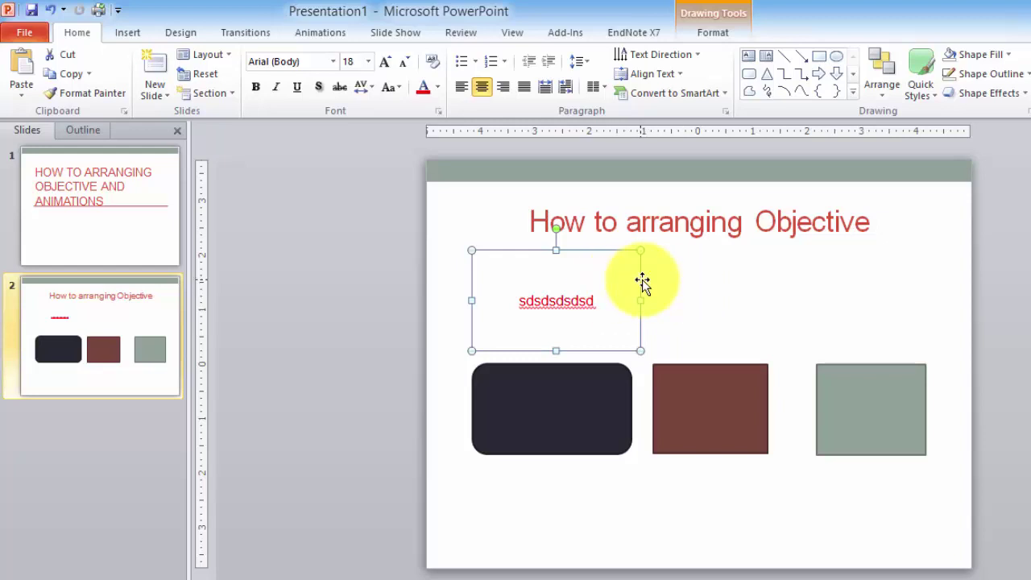
Box-select the dark rectangle, brown square and green square, and show their Drawing Tools Format options.
{"action": "left_click", "coordinate": [729, 282]}
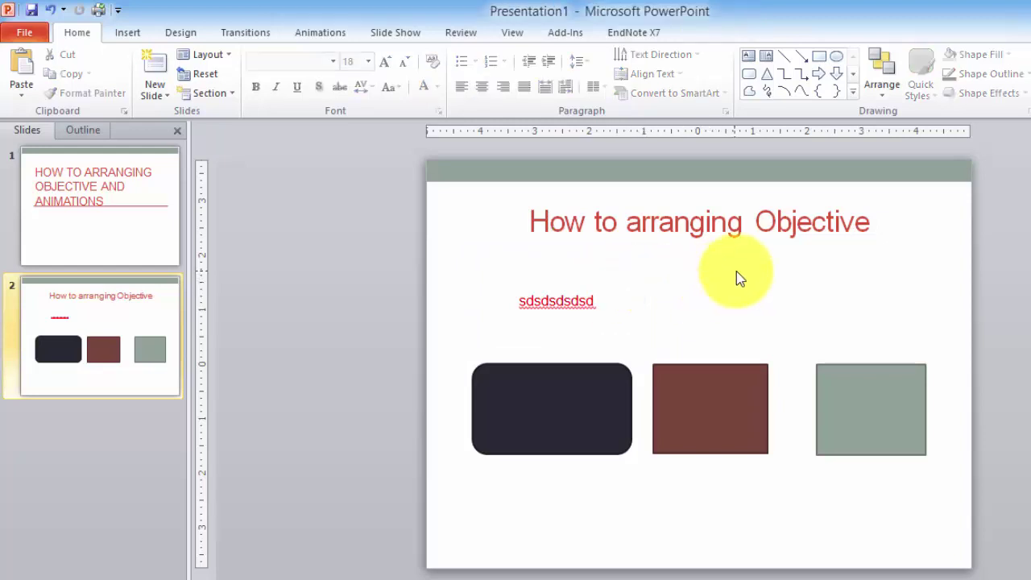
{"action": "left_click", "coordinate": [576, 427]}
{"action": "left_click", "coordinate": [720, 416]}
{"action": "left_click", "coordinate": [870, 417]}
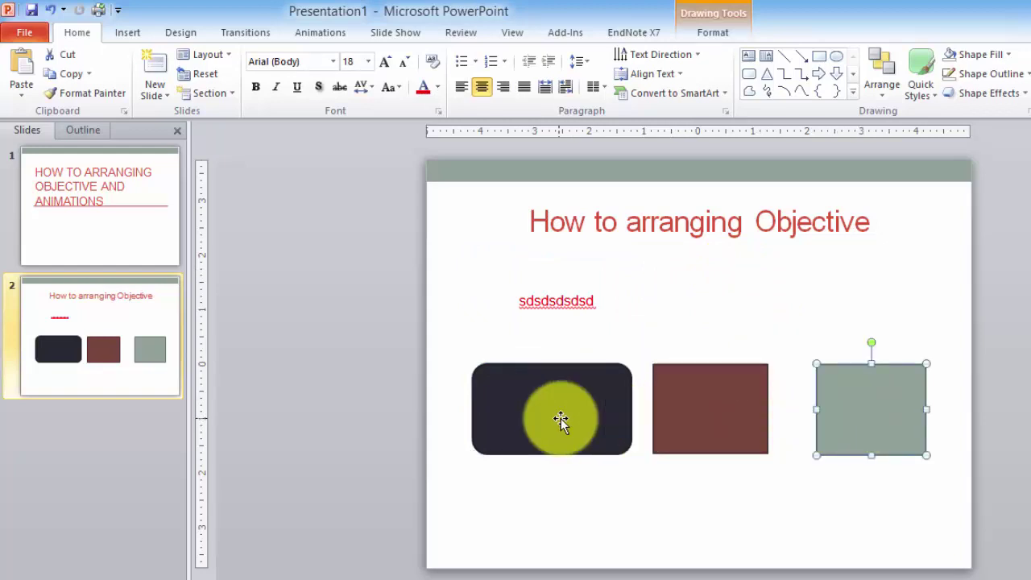
{"action": "left_click", "coordinate": [561, 418]}
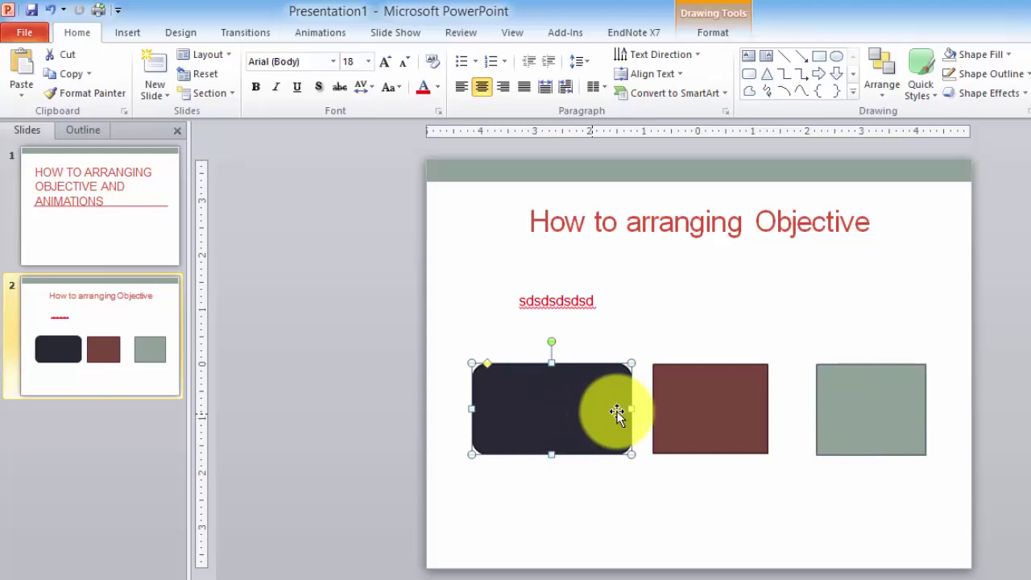
{"action": "left_click", "coordinate": [692, 414]}
{"action": "left_click", "coordinate": [842, 414]}
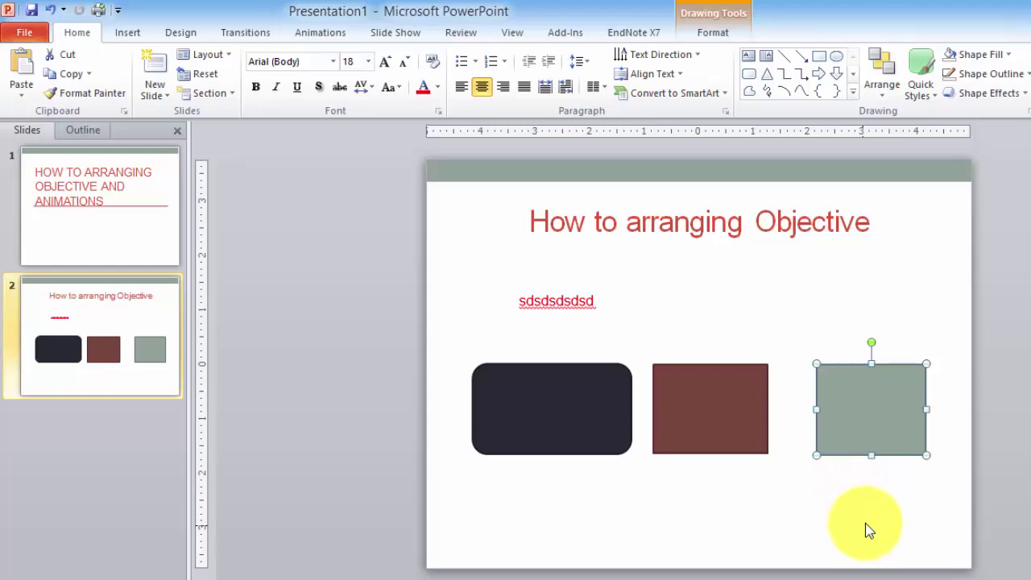
{"action": "left_click_drag", "start_coordinate": [925, 501], "coordinate": [431, 346]}
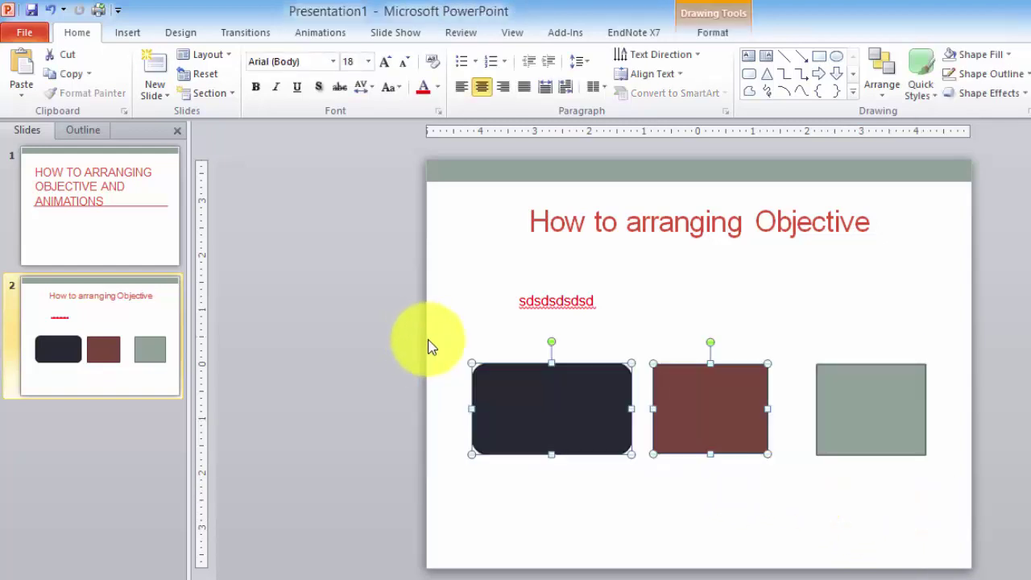
{"action": "left_click", "coordinate": [911, 488]}
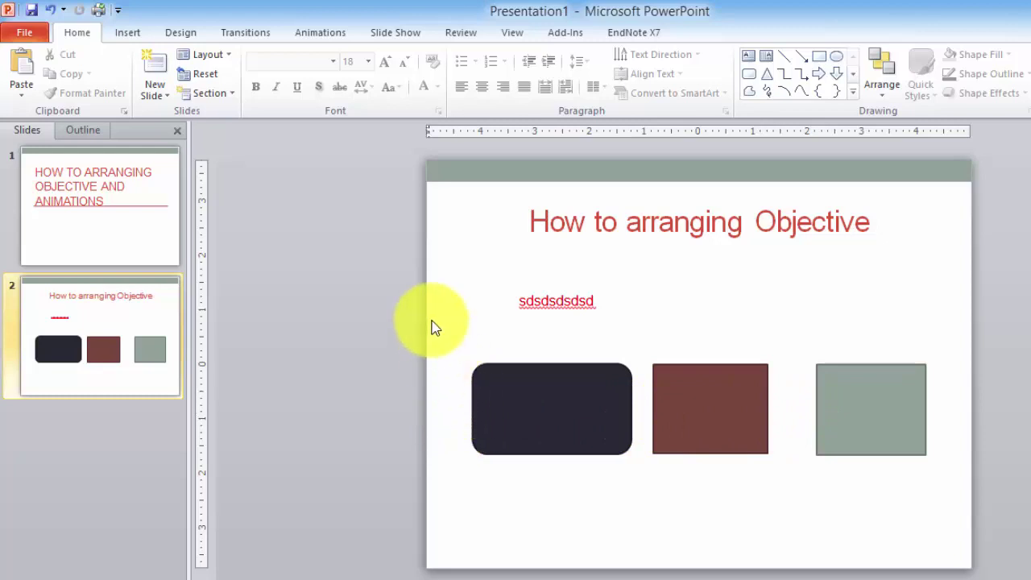
{"action": "left_click_drag", "start_coordinate": [436, 311], "coordinate": [976, 525]}
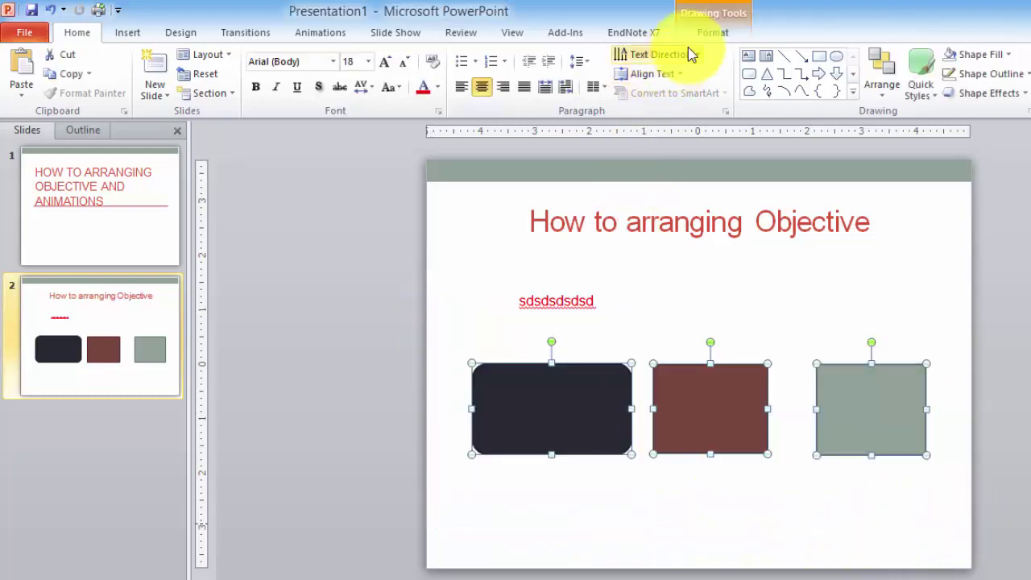
{"action": "left_click", "coordinate": [712, 31]}
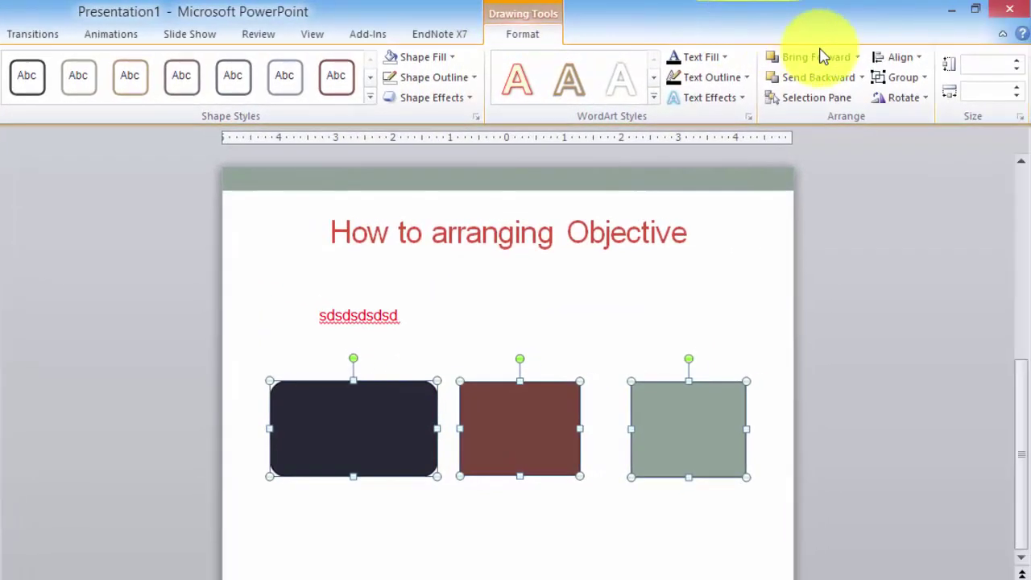
Apply Align > Distribute Horizontally to the three shapes, then deselect them.
{"action": "left_click", "coordinate": [926, 64]}
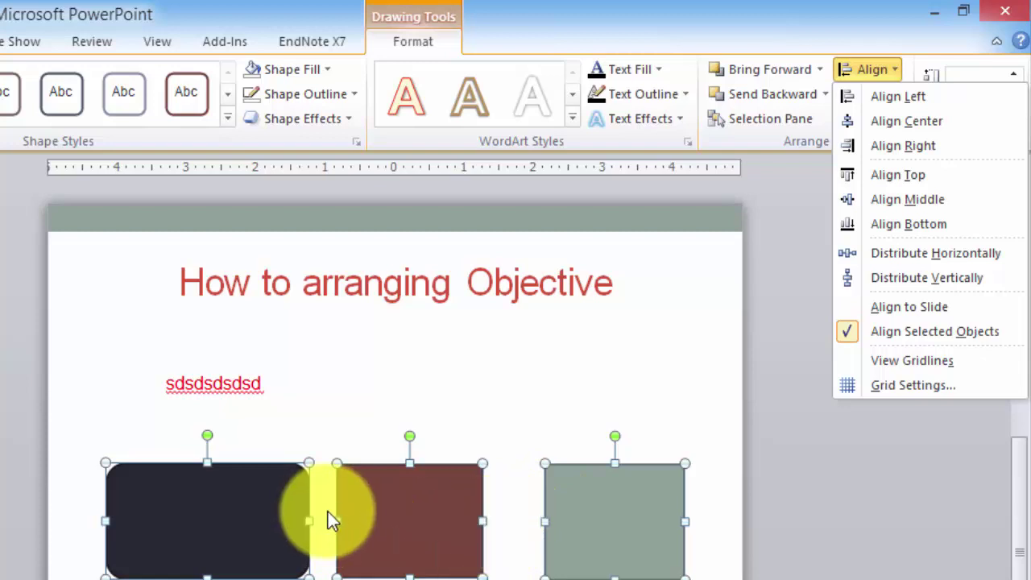
{"action": "left_click", "coordinate": [950, 256]}
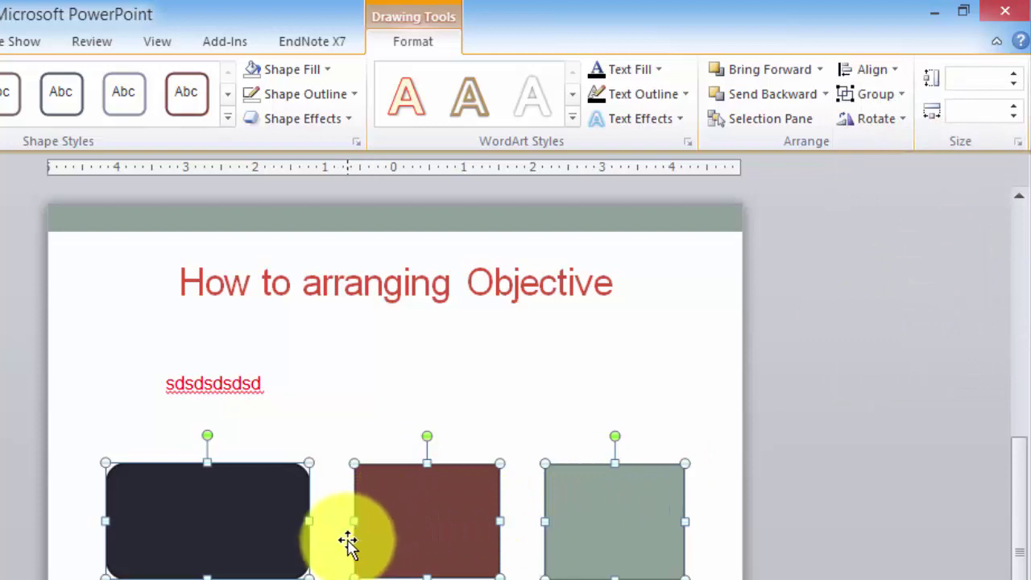
{"action": "key", "text": "Escape"}
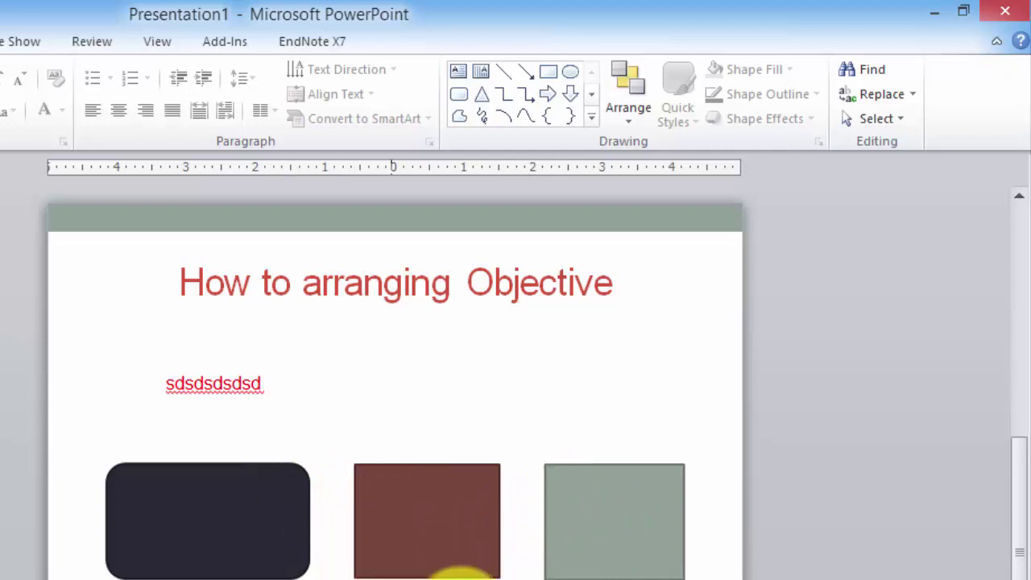
Select all three shapes, apply Distribute Vertically, and drag the dark rectangle toward the top centre.
{"action": "left_click_drag", "start_coordinate": [714, 578], "coordinate": [112, 441]}
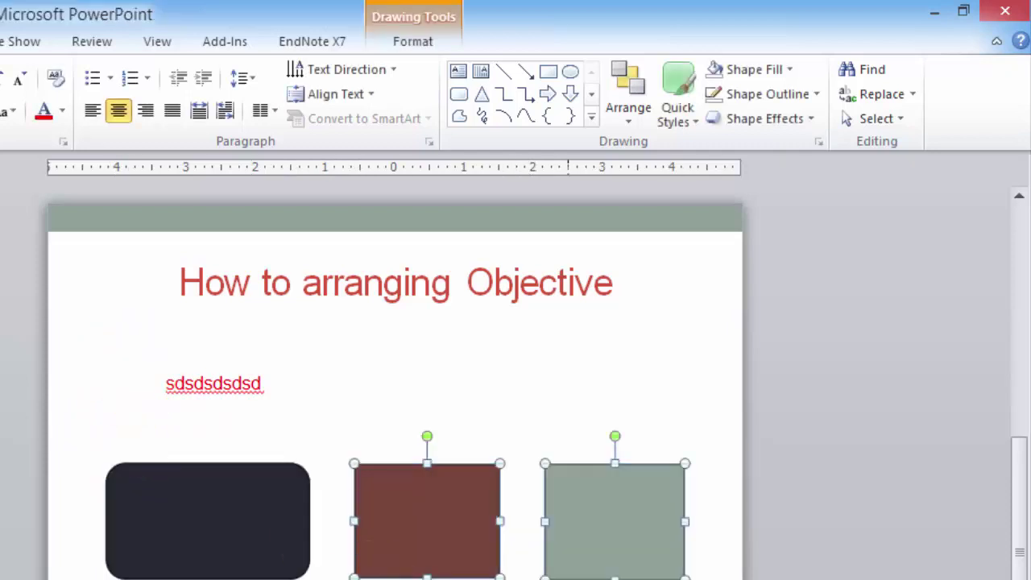
{"action": "left_click_drag", "start_coordinate": [728, 578], "coordinate": [10, 432]}
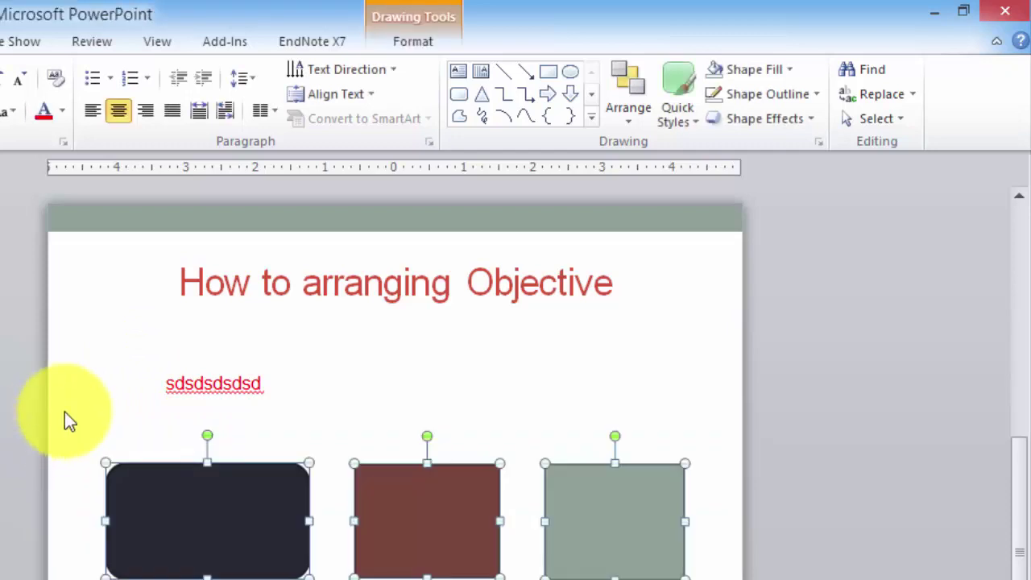
{"action": "left_click", "coordinate": [415, 36]}
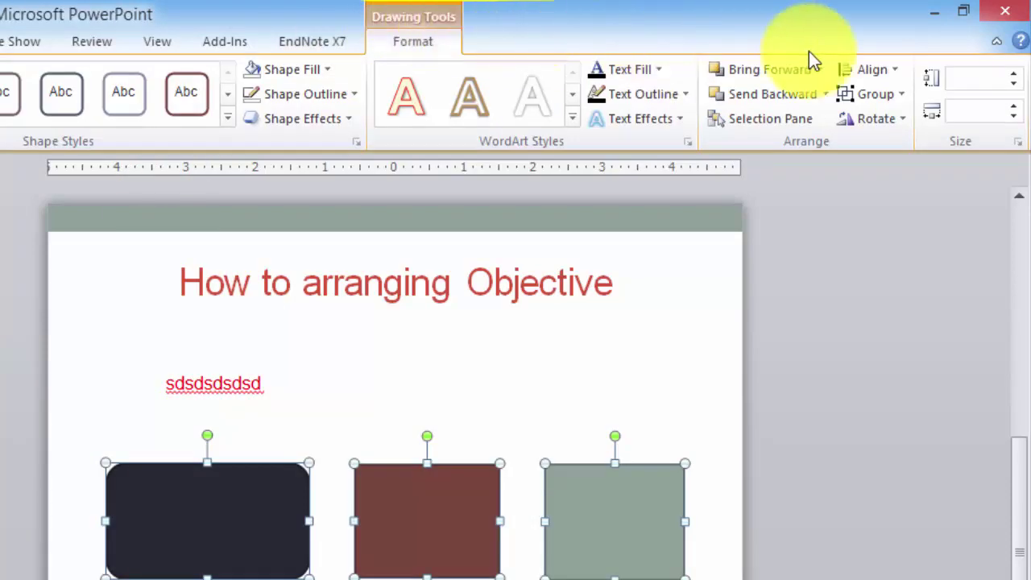
{"action": "left_click", "coordinate": [894, 73]}
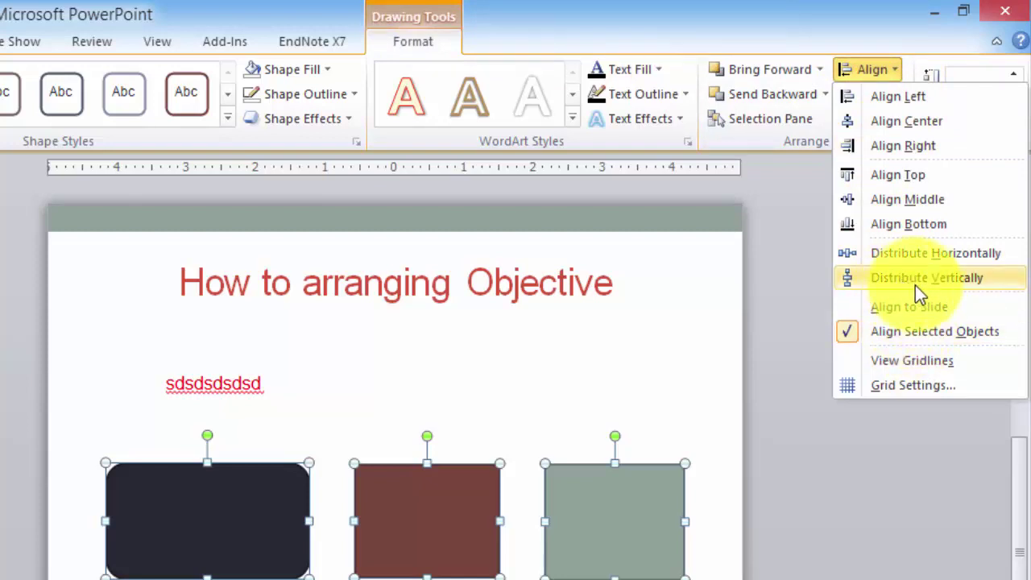
{"action": "left_click", "coordinate": [384, 442]}
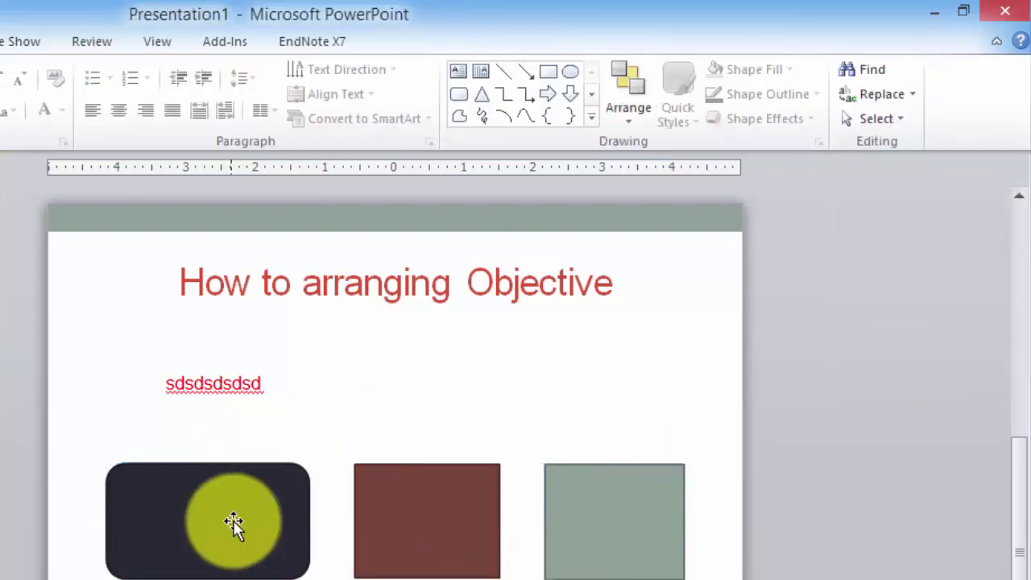
{"action": "mouse_move", "coordinate": [233, 523]}
{"action": "left_mouse_down"}
{"action": "mouse_move", "coordinate": [537, 292]}
{"action": "mouse_move", "coordinate": [530, 296]}
{"action": "left_mouse_up"}
Stack dark rectangle, brown square and grey square in a central column, undoing an accidental title move.
{"action": "left_click", "coordinate": [562, 405]}
{"action": "left_click_drag", "start_coordinate": [559, 398], "coordinate": [547, 384]}
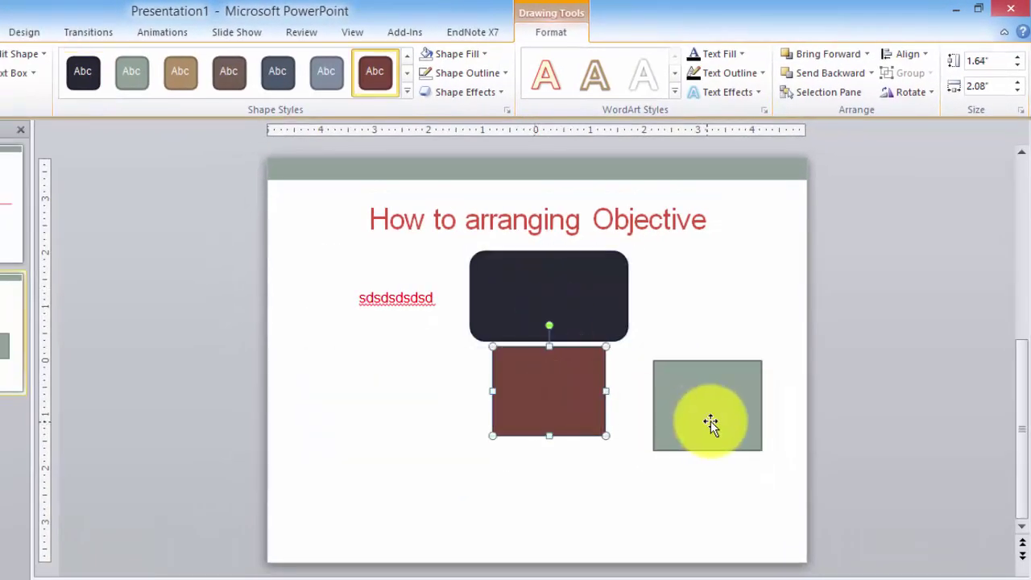
{"action": "mouse_move", "coordinate": [713, 421]}
{"action": "left_mouse_down"}
{"action": "mouse_move", "coordinate": [536, 534]}
{"action": "mouse_move", "coordinate": [562, 523]}
{"action": "left_mouse_up"}
{"action": "left_click", "coordinate": [727, 505]}
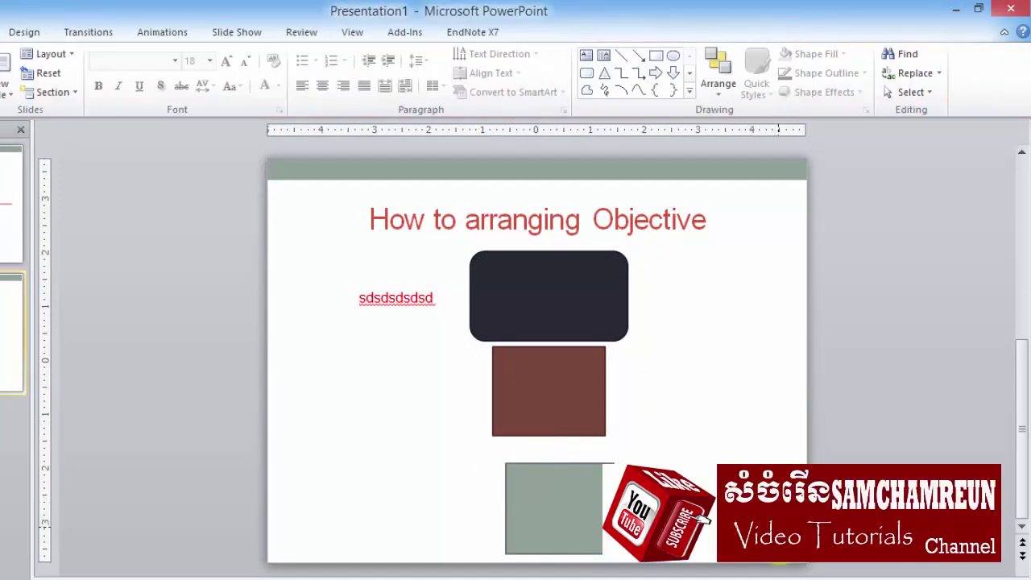
{"action": "left_click_drag", "start_coordinate": [780, 528], "coordinate": [299, 272]}
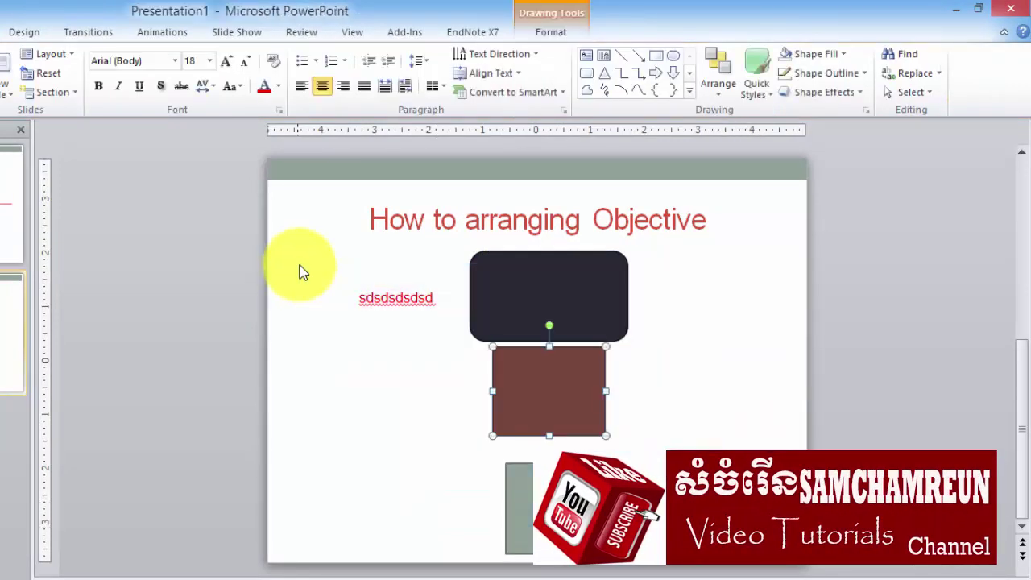
{"action": "mouse_move", "coordinate": [329, 233]}
{"action": "left_mouse_down"}
{"action": "mouse_move", "coordinate": [273, 364]}
{"action": "mouse_move", "coordinate": [283, 339]}
{"action": "left_mouse_up"}
{"action": "key", "text": "ctrl+z"}
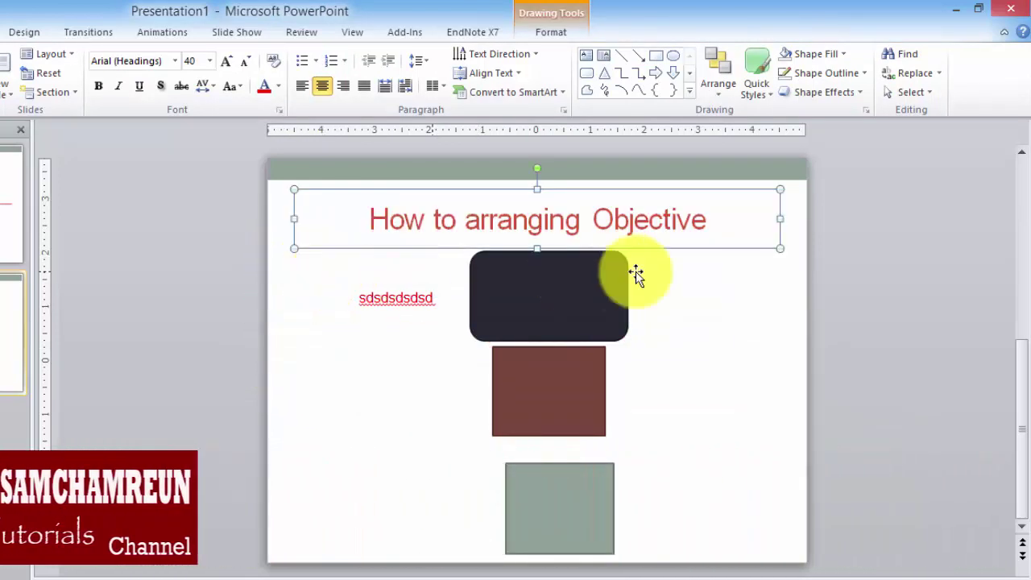
{"action": "left_click", "coordinate": [799, 257]}
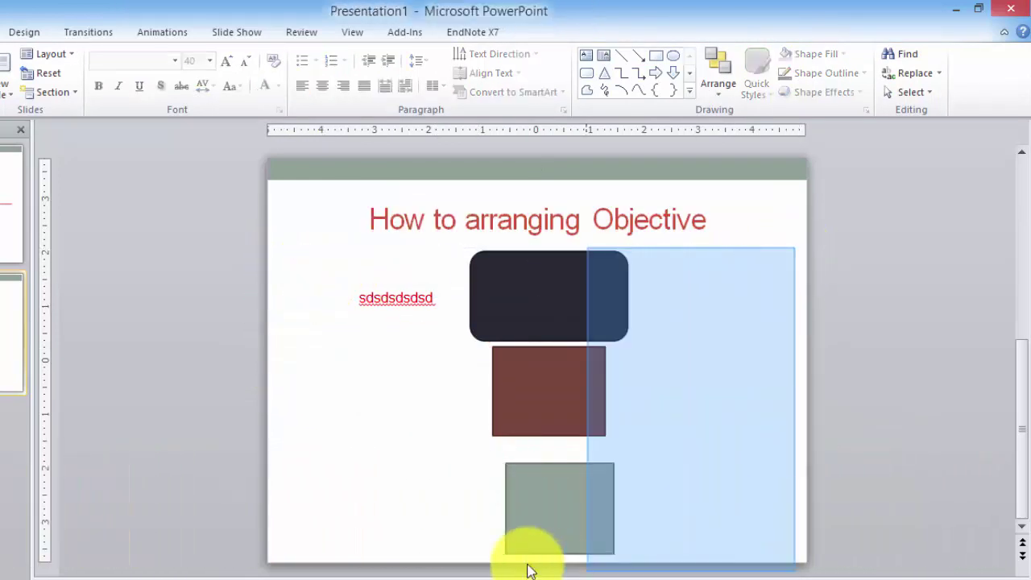
{"action": "left_click_drag", "start_coordinate": [743, 411], "coordinate": [299, 552]}
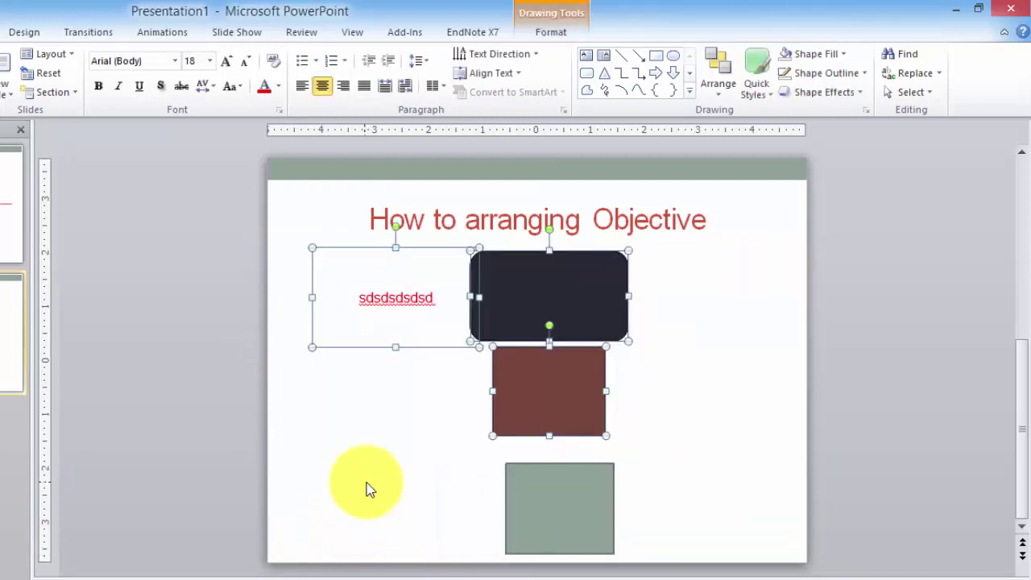
Select the three stacked shapes, apply Distribute Vertically, then Align Center.
{"action": "left_click", "coordinate": [535, 297]}
{"action": "left_click", "coordinate": [570, 471], "text": "shift"}
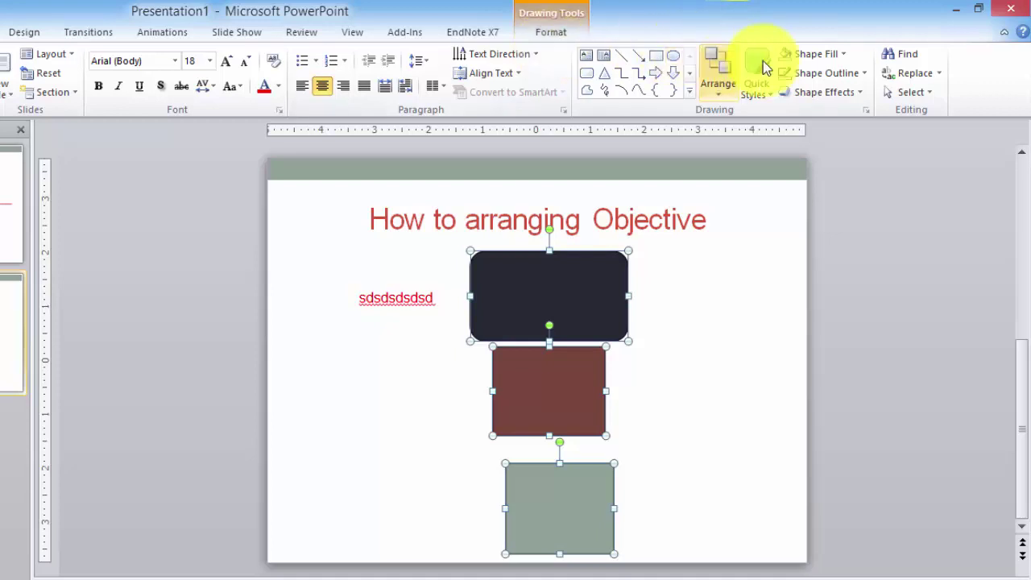
{"action": "left_click", "coordinate": [538, 21]}
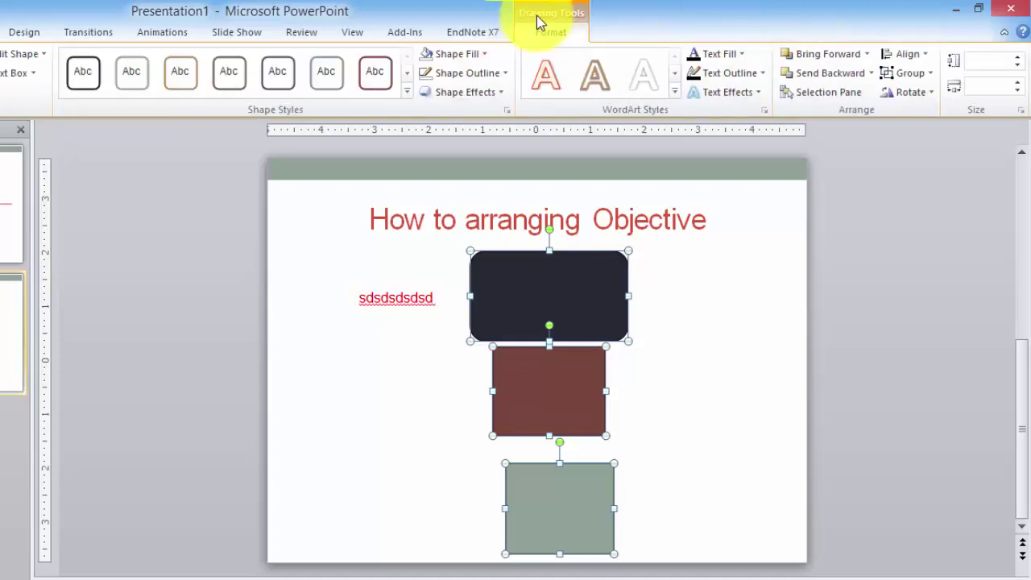
{"action": "left_click", "coordinate": [918, 54]}
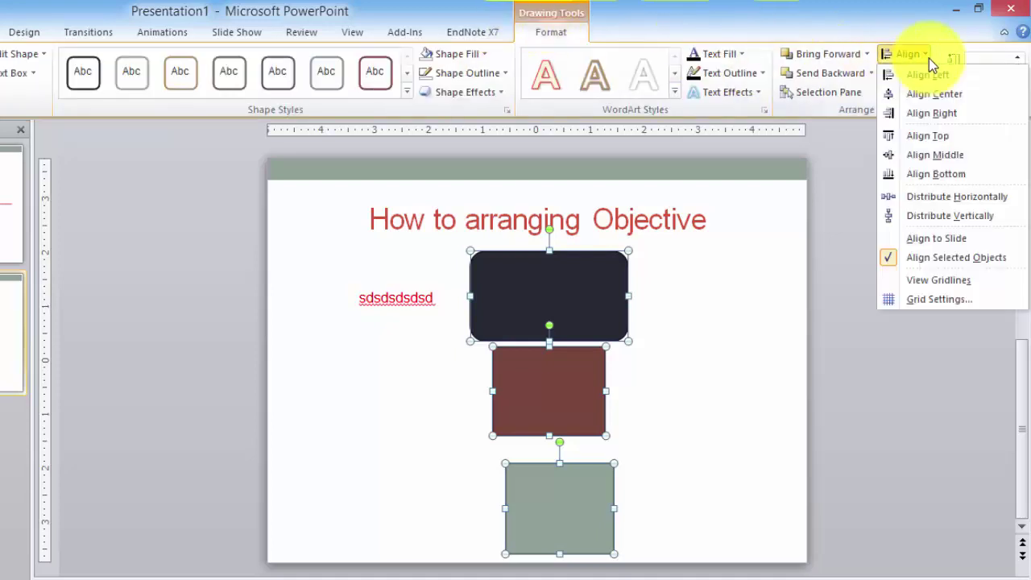
{"action": "left_click", "coordinate": [951, 216]}
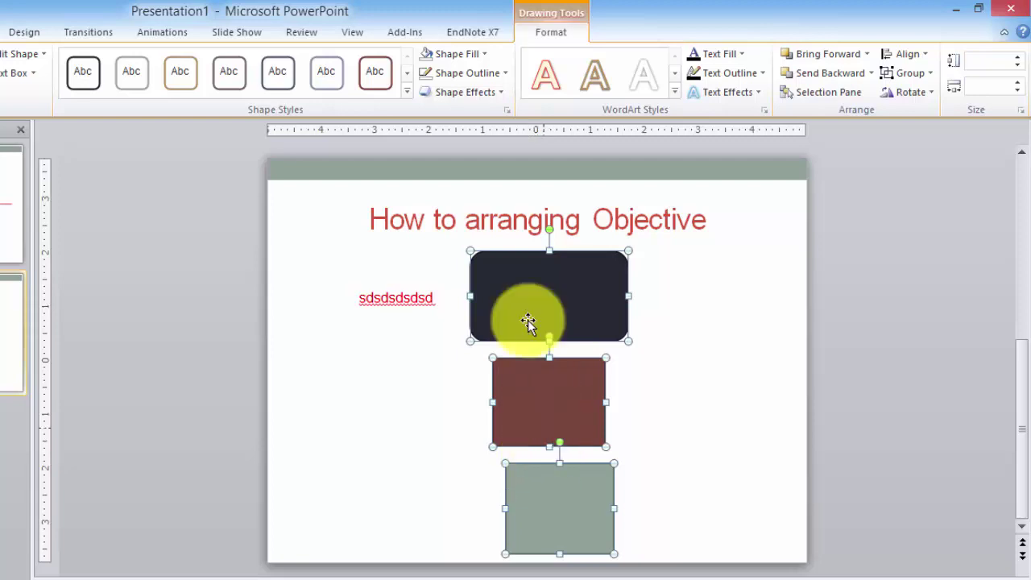
{"action": "left_click", "coordinate": [927, 55]}
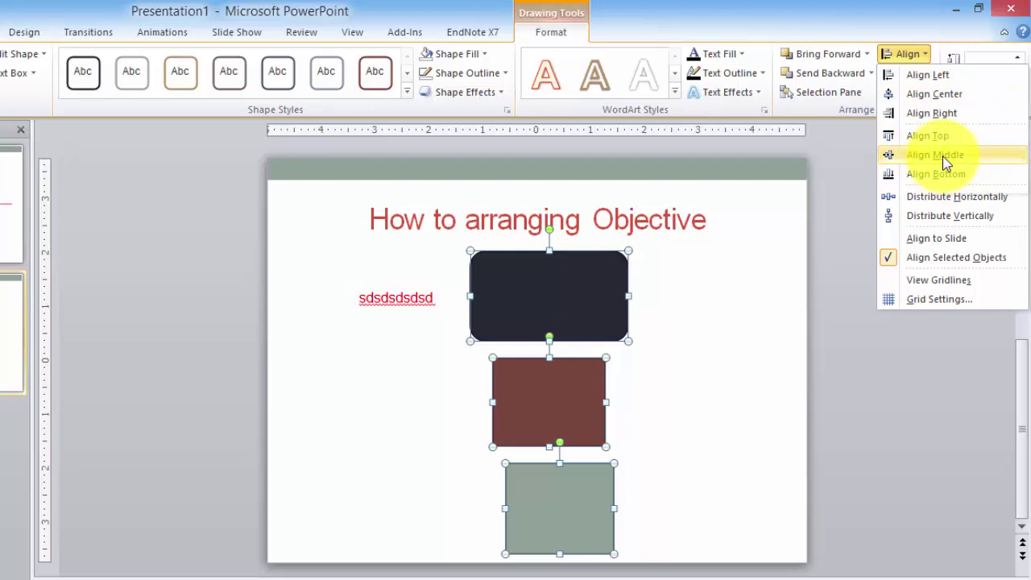
{"action": "left_click", "coordinate": [933, 94]}
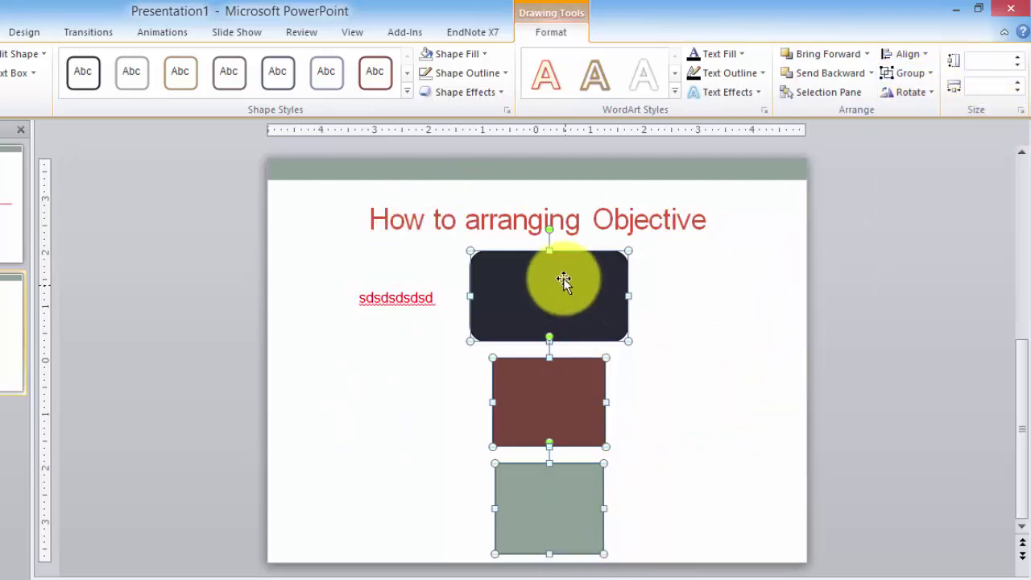
{"action": "left_click", "coordinate": [689, 467]}
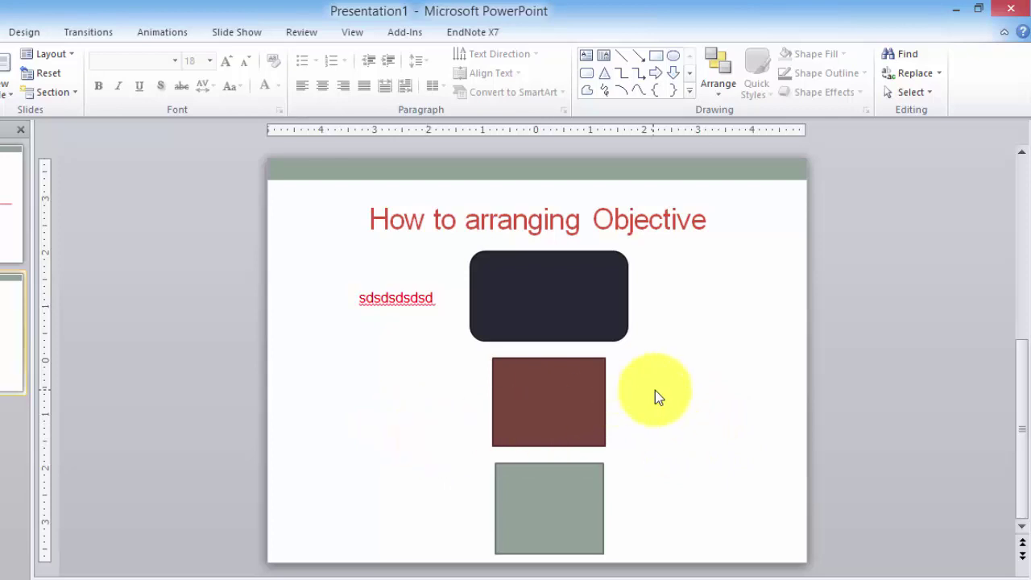
Drag the dark rectangle and brown square down into a row along the slide bottom.
{"action": "left_click", "coordinate": [545, 290]}
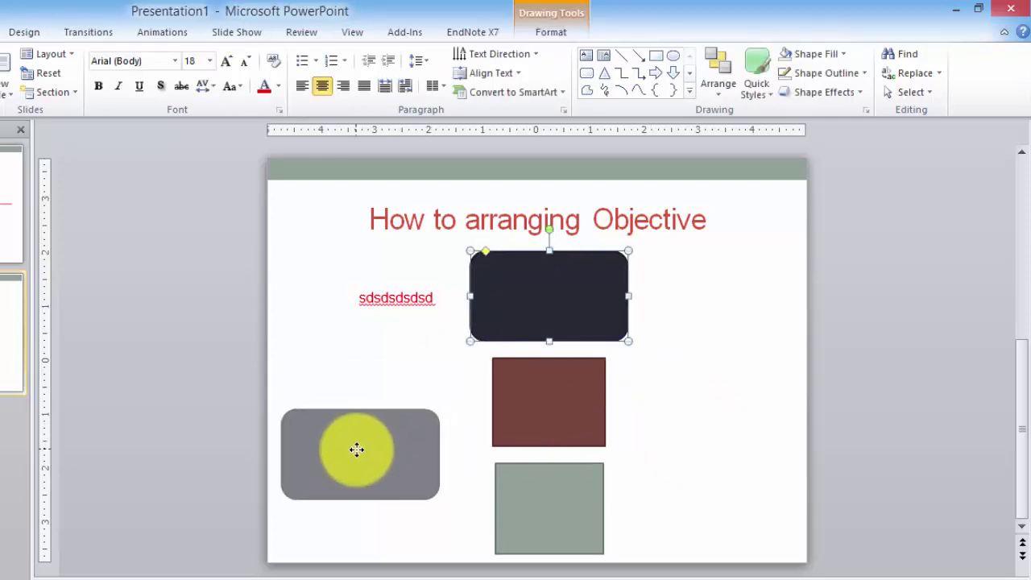
{"action": "mouse_move", "coordinate": [544, 292]}
{"action": "left_mouse_down"}
{"action": "mouse_move", "coordinate": [363, 460]}
{"action": "mouse_move", "coordinate": [378, 486]}
{"action": "left_mouse_up"}
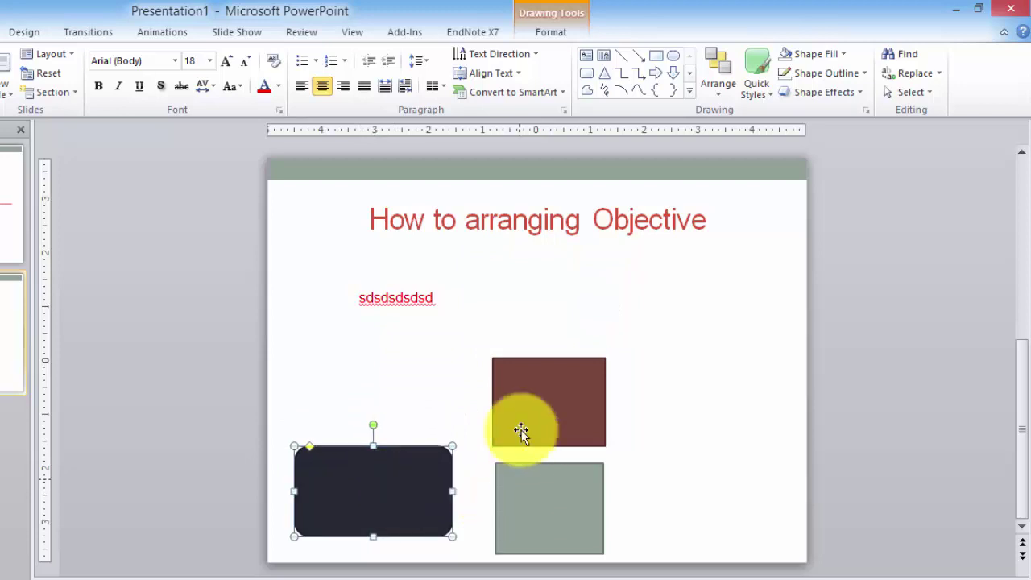
{"action": "left_click_drag", "start_coordinate": [520, 432], "coordinate": [696, 501]}
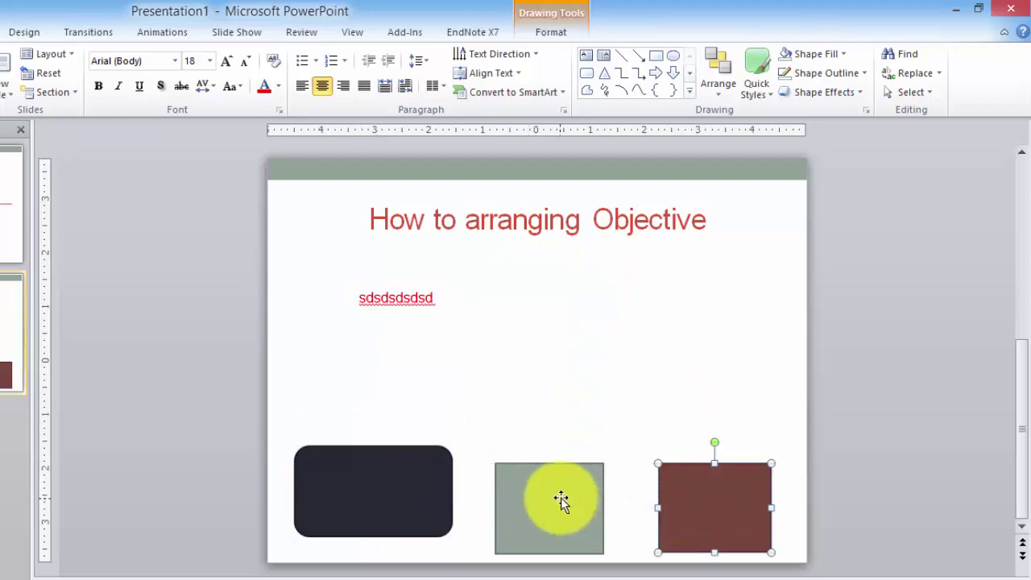
{"action": "left_click_drag", "start_coordinate": [561, 499], "coordinate": [560, 482]}
{"action": "left_click_drag", "start_coordinate": [723, 488], "coordinate": [686, 456]}
{"action": "left_click", "coordinate": [540, 403]}
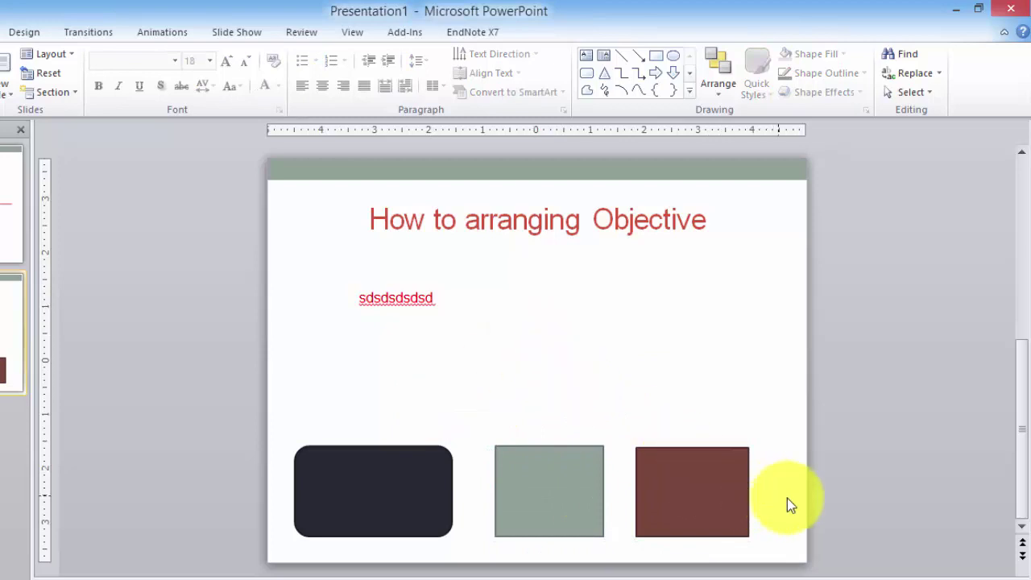
Box-select the three bottom shapes and apply Align > Distribute Horizontally.
{"action": "left_click_drag", "start_coordinate": [787, 498], "coordinate": [184, 441]}
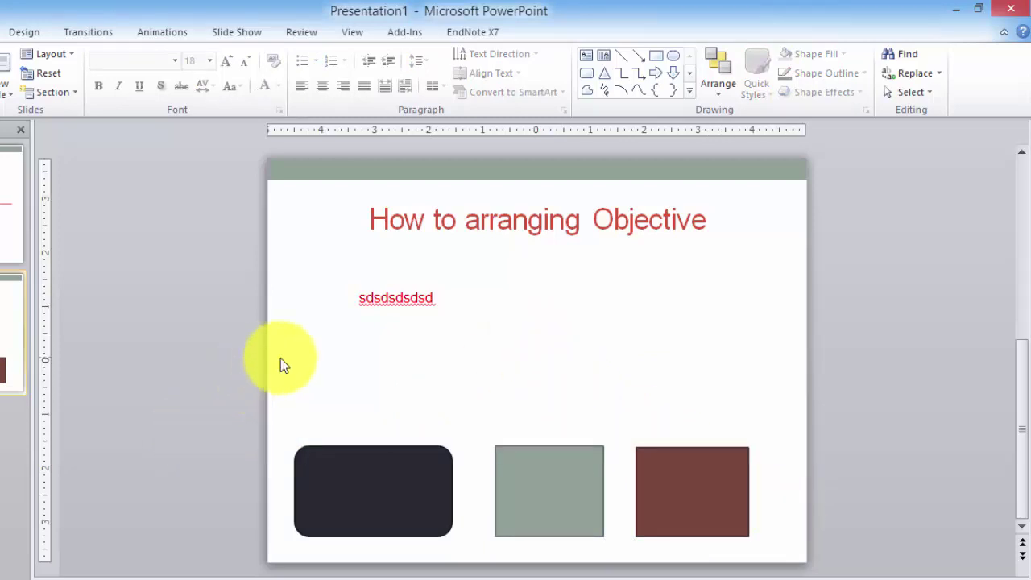
{"action": "left_click_drag", "start_coordinate": [280, 358], "coordinate": [789, 555]}
{"action": "left_click", "coordinate": [533, 23]}
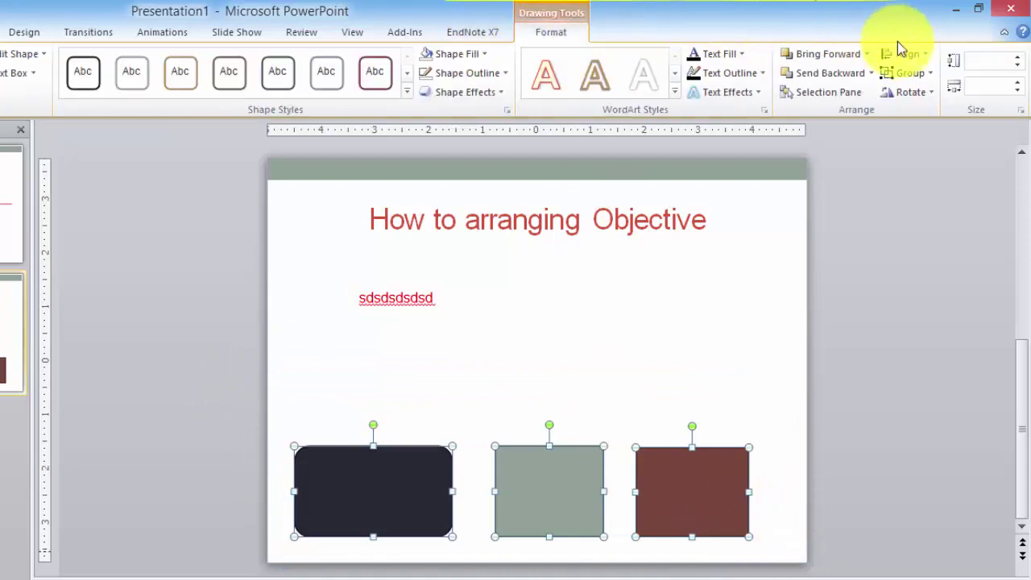
{"action": "left_click", "coordinate": [908, 53]}
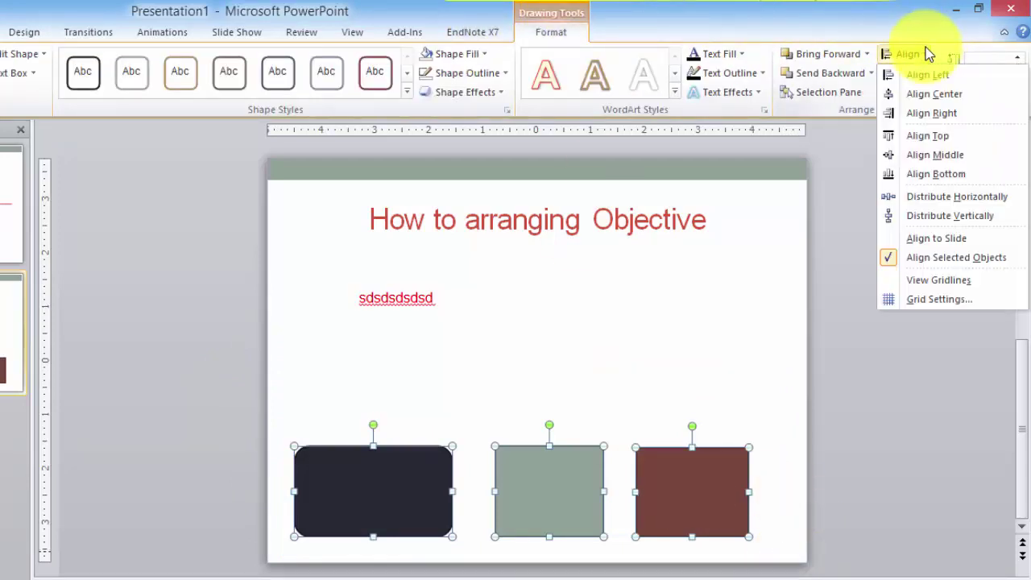
{"action": "left_click", "coordinate": [980, 203]}
{"action": "left_click", "coordinate": [480, 453]}
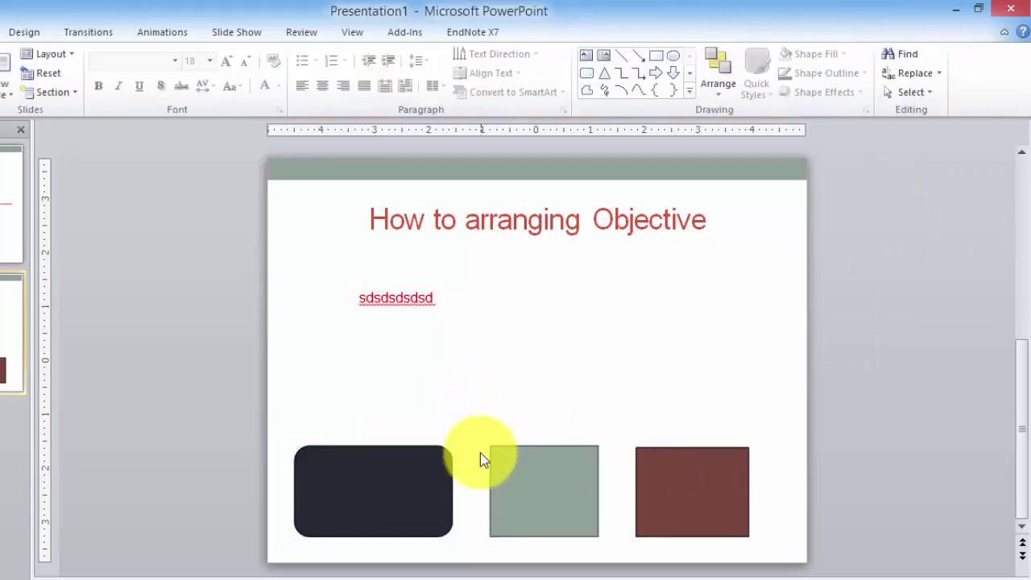
Select the dark rounded rectangle and bring up the Animations options.
{"action": "left_click", "coordinate": [476, 230]}
{"action": "left_click", "coordinate": [589, 249]}
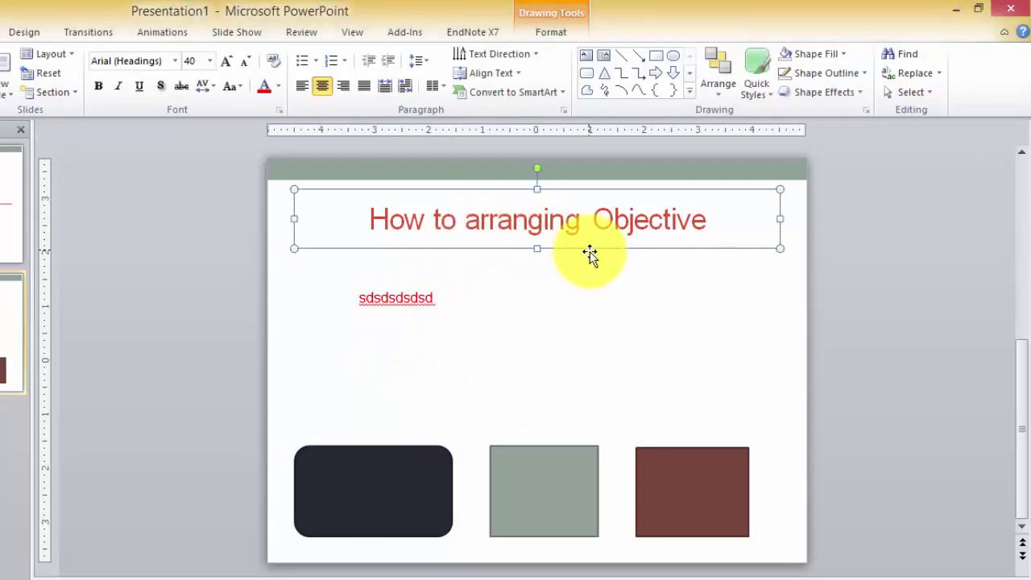
{"action": "left_click", "coordinate": [395, 481]}
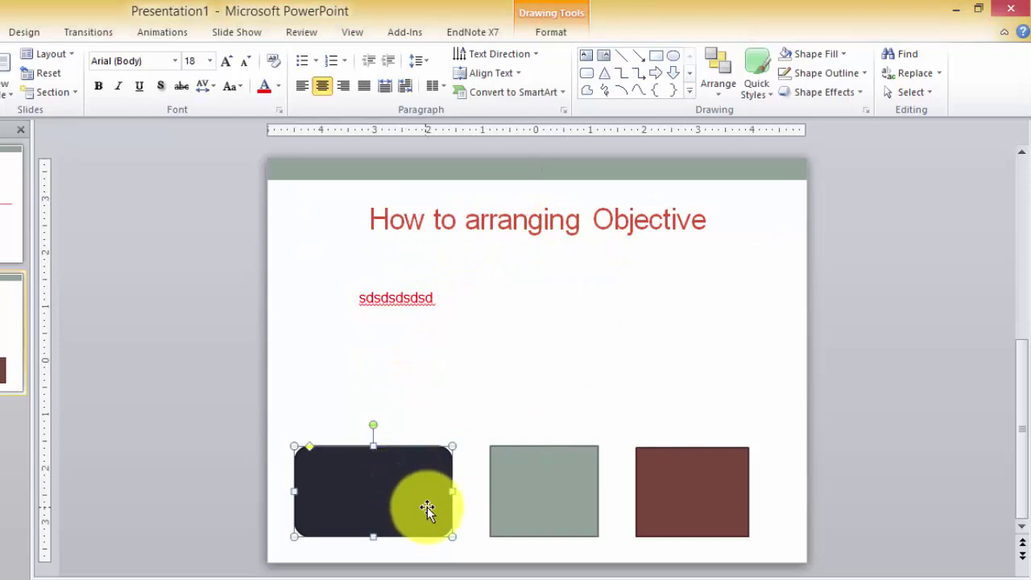
{"action": "left_click", "coordinate": [551, 12]}
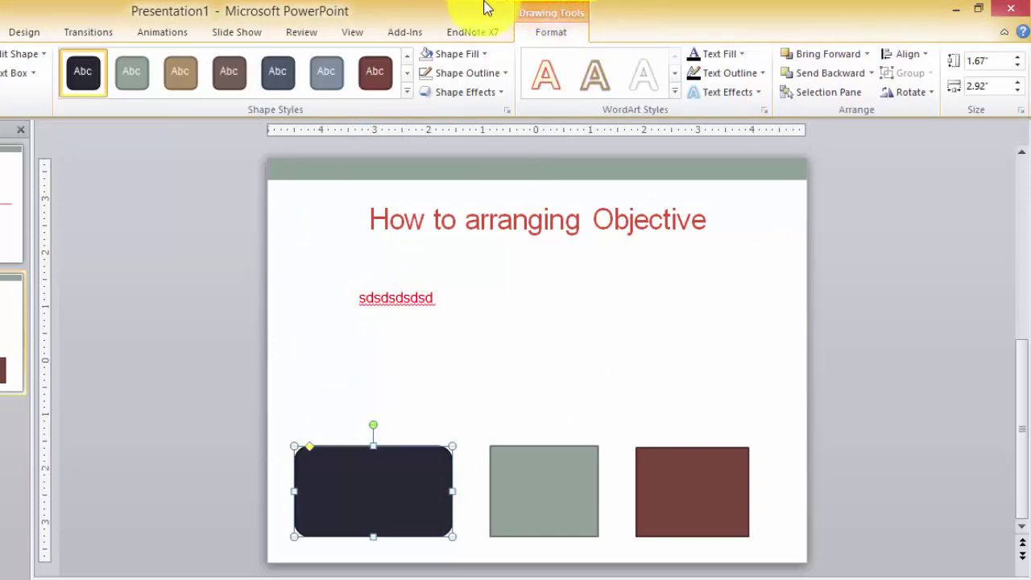
{"action": "left_click", "coordinate": [162, 31]}
Give the dark rectangle the Float In entrance animation after trying Appear, Fade and Fly In.
{"action": "left_click", "coordinate": [387, 479]}
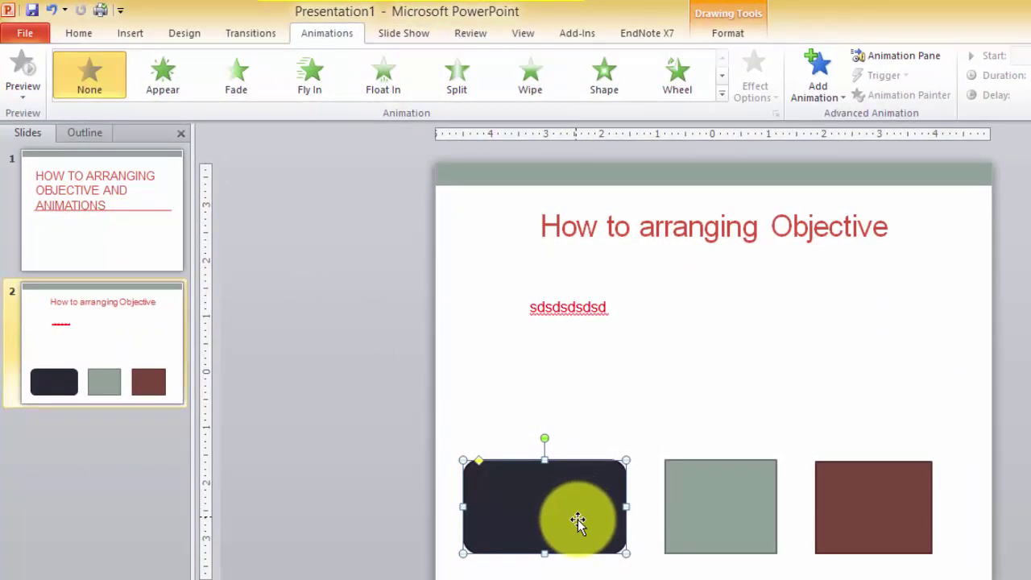
{"action": "left_click", "coordinate": [164, 76]}
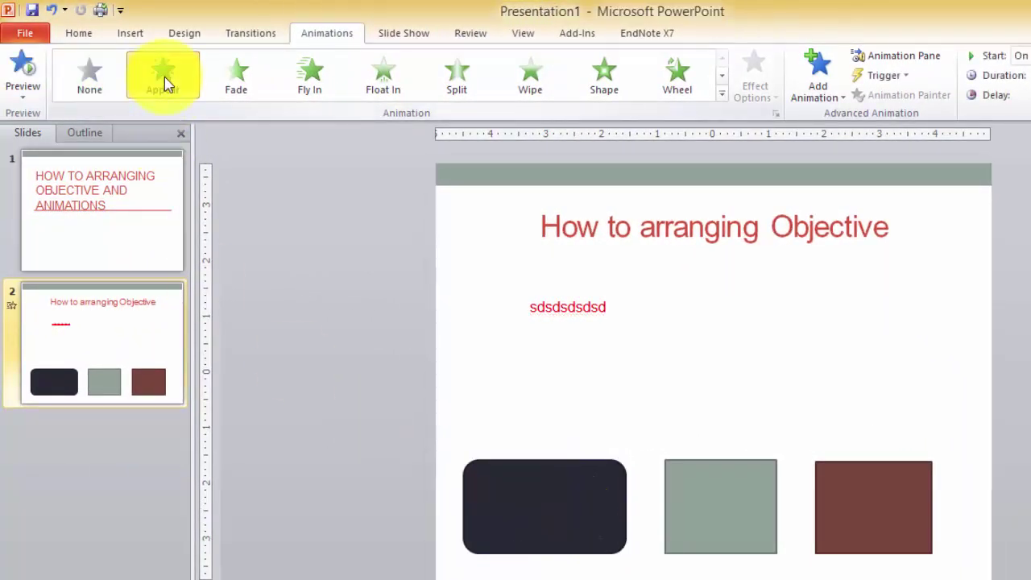
{"action": "left_click", "coordinate": [242, 79]}
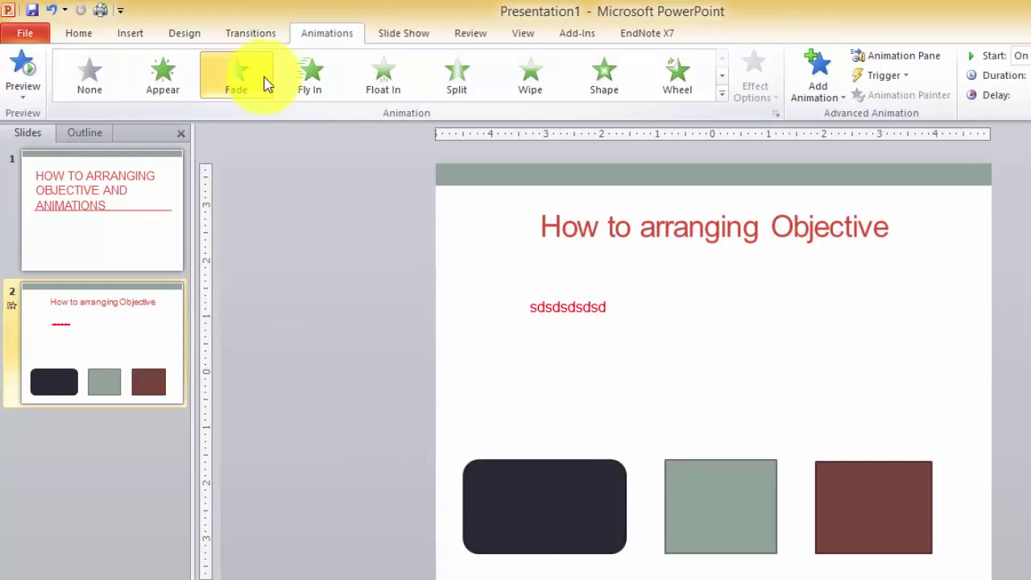
{"action": "left_click", "coordinate": [311, 86]}
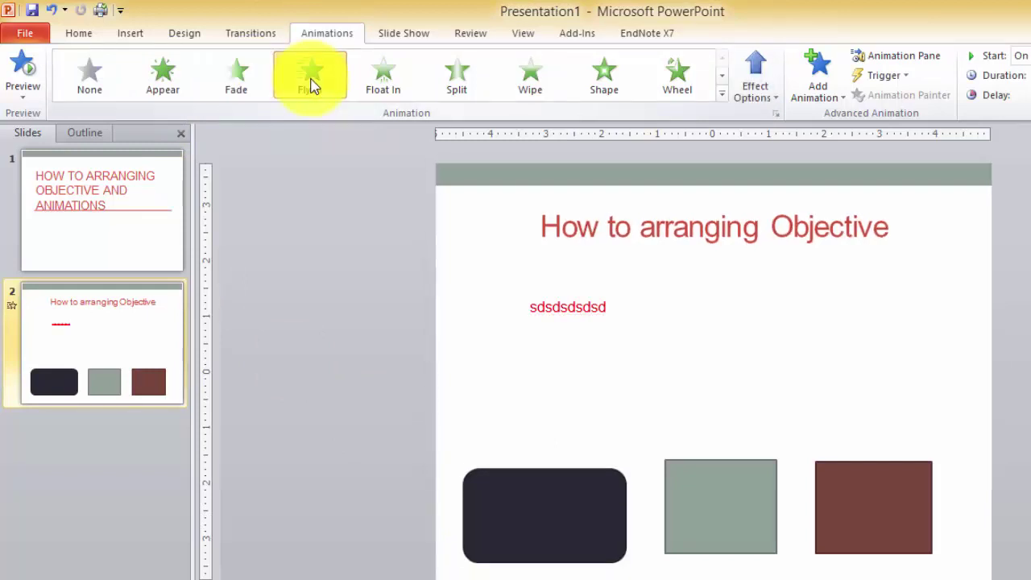
{"action": "left_click", "coordinate": [383, 80]}
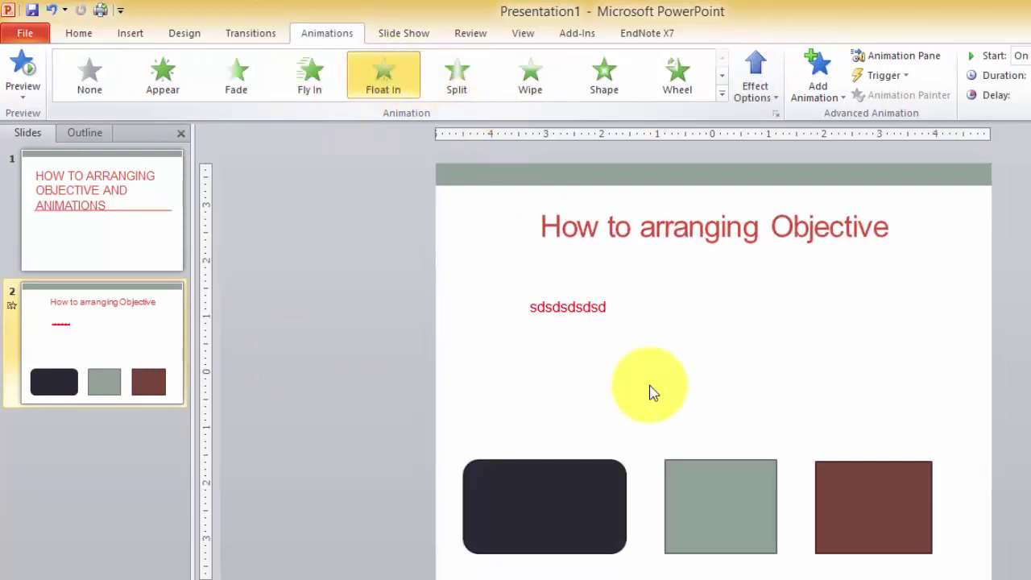
Apply Split to the grey square and Shape to the brown square, showing Shape's effect options.
{"action": "left_click", "coordinate": [727, 491]}
{"action": "left_click", "coordinate": [465, 77]}
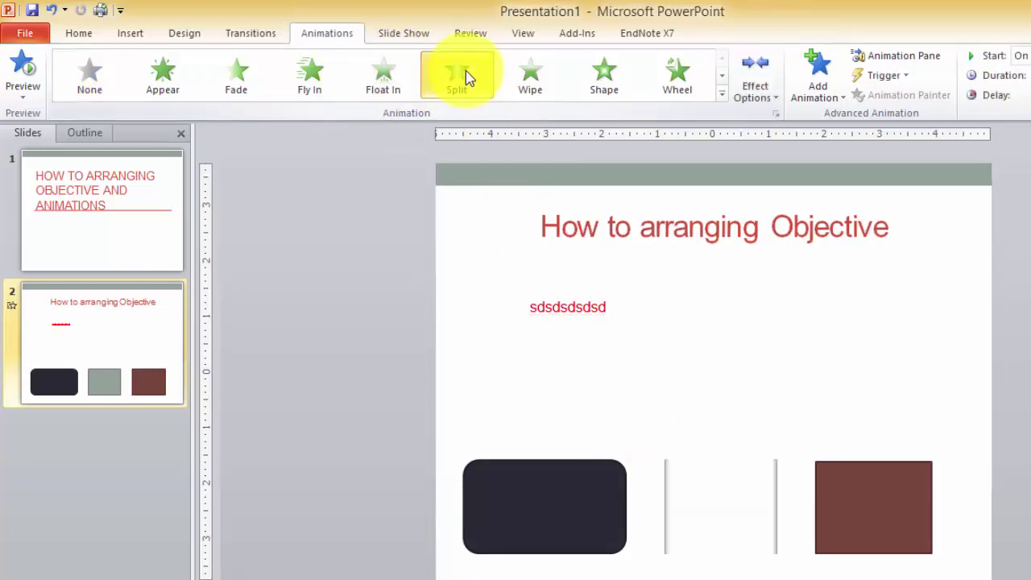
{"action": "left_click", "coordinate": [859, 508]}
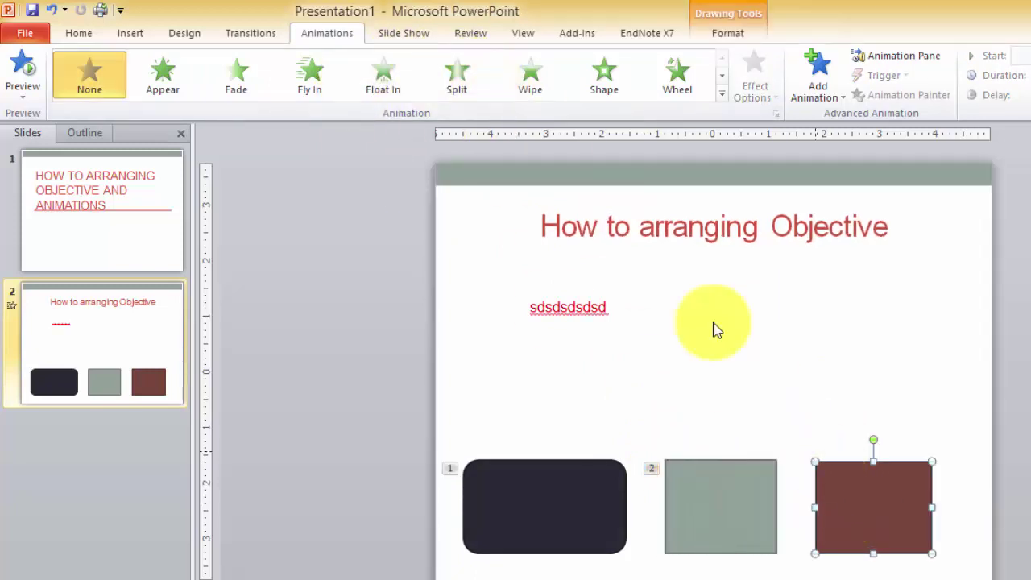
{"action": "left_click", "coordinate": [608, 68]}
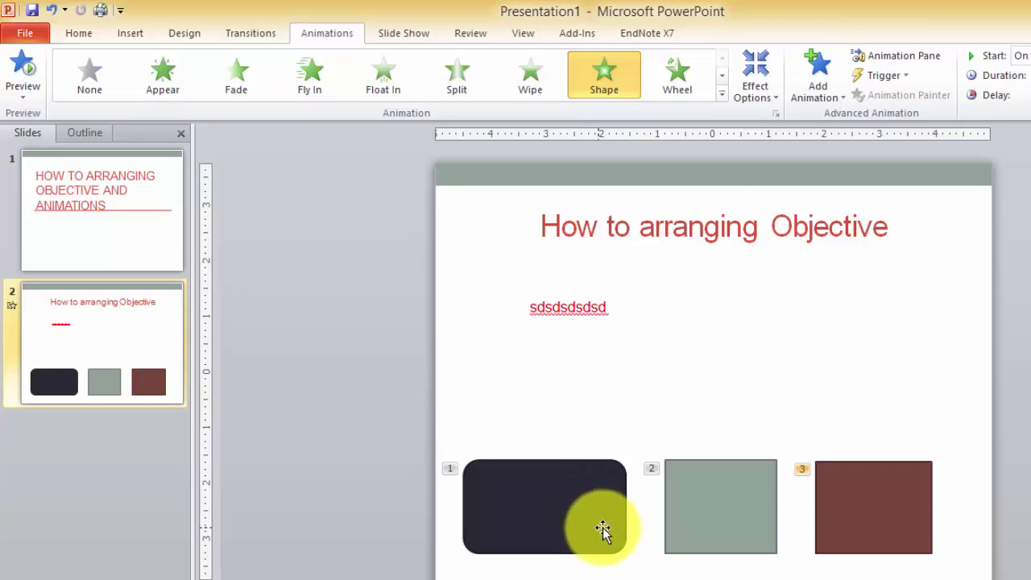
{"action": "left_click", "coordinate": [774, 103]}
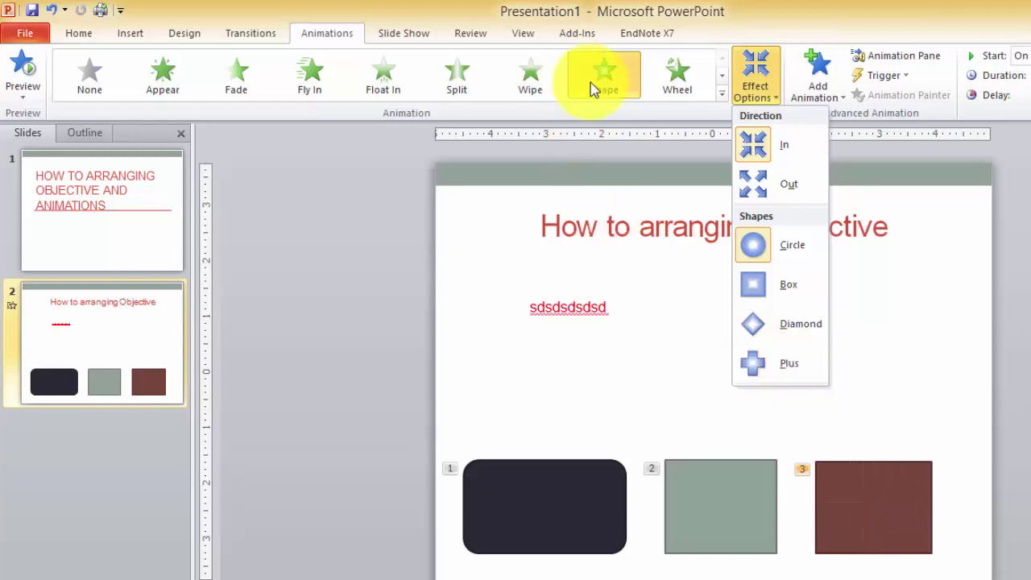
Close the Shape choices and confirm the grey square's Split direction stays Vertical In.
{"action": "left_click", "coordinate": [892, 372]}
{"action": "left_click", "coordinate": [701, 508]}
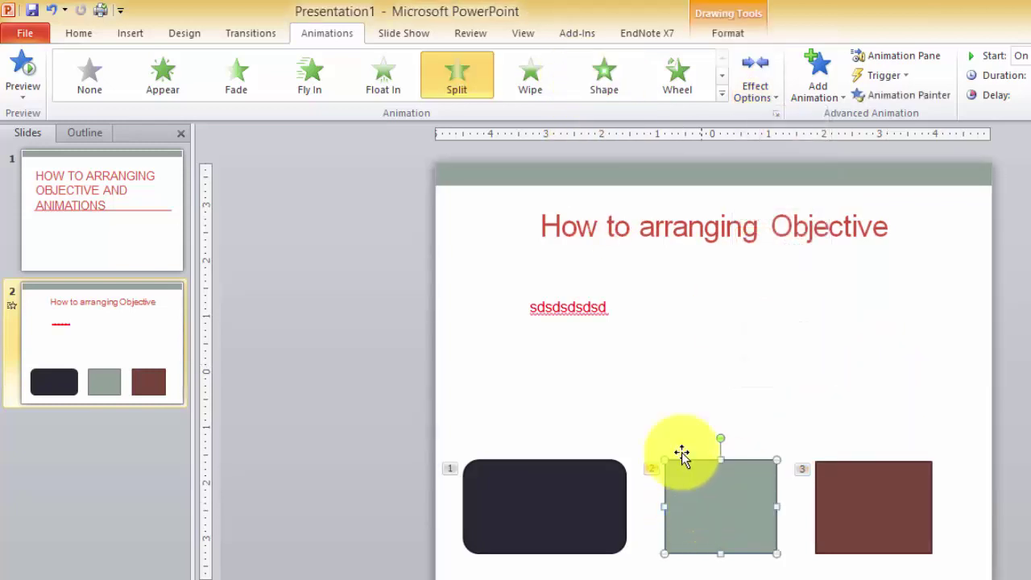
{"action": "left_click", "coordinate": [764, 95]}
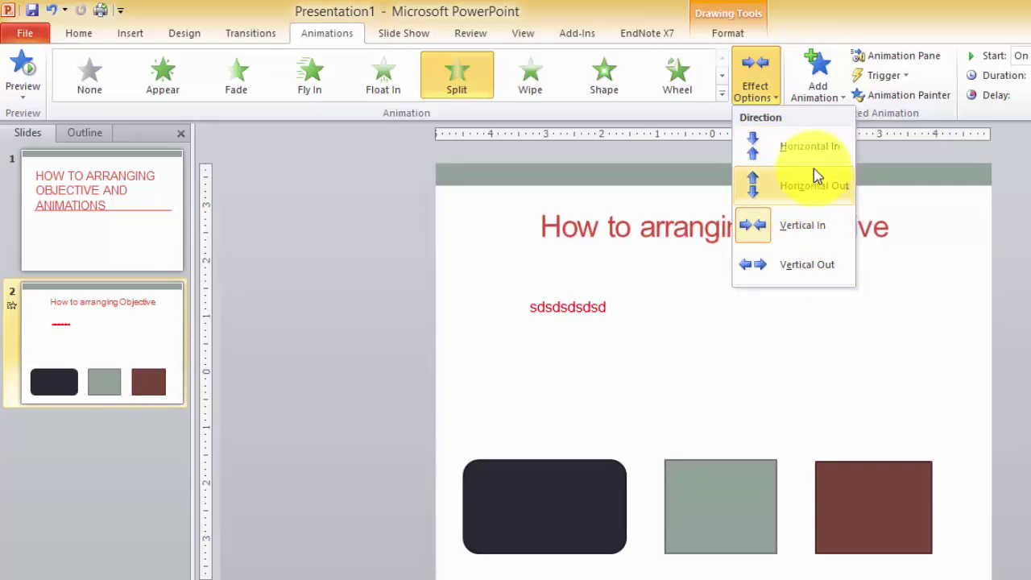
{"action": "left_click", "coordinate": [539, 489]}
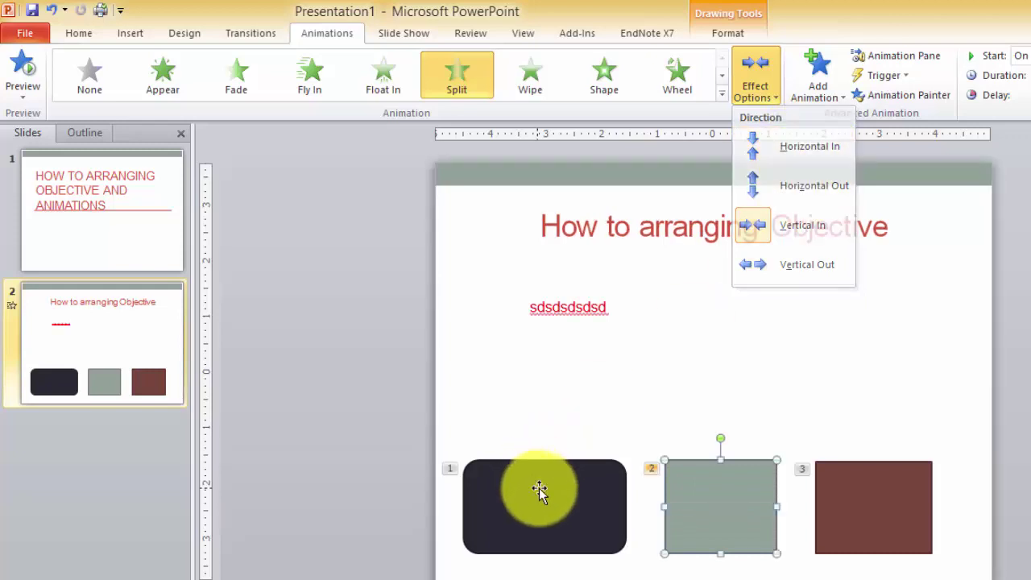
Set the dark rectangle's Float In to float down, preview it, and select the slide title.
{"action": "left_click", "coordinate": [539, 488]}
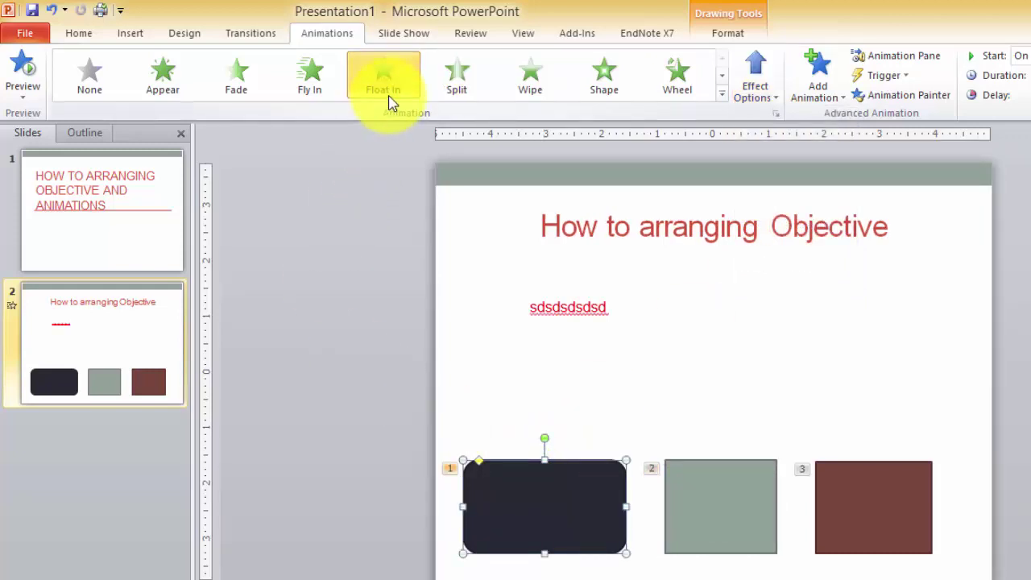
{"action": "left_click", "coordinate": [757, 91]}
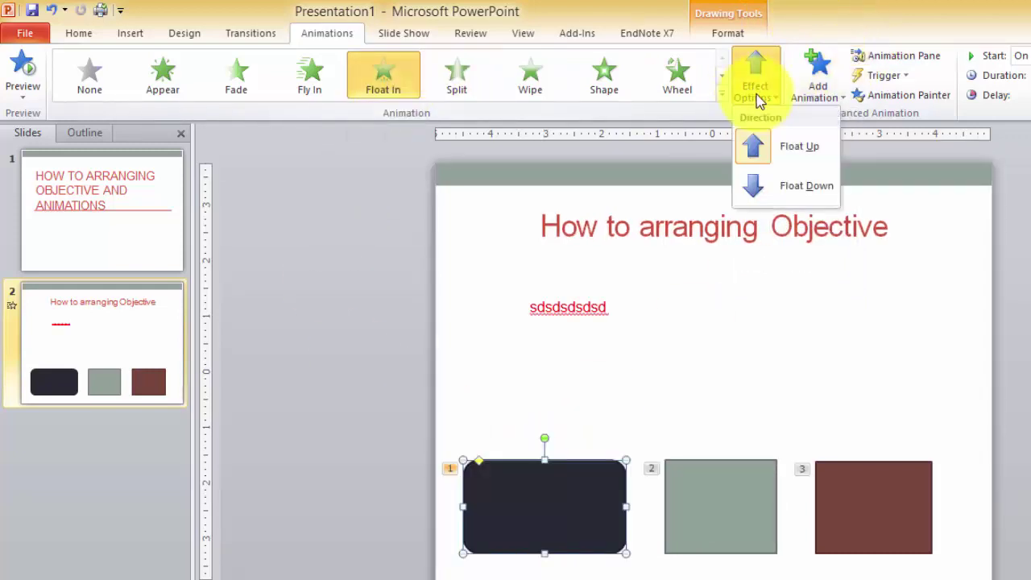
{"action": "left_click", "coordinate": [798, 194]}
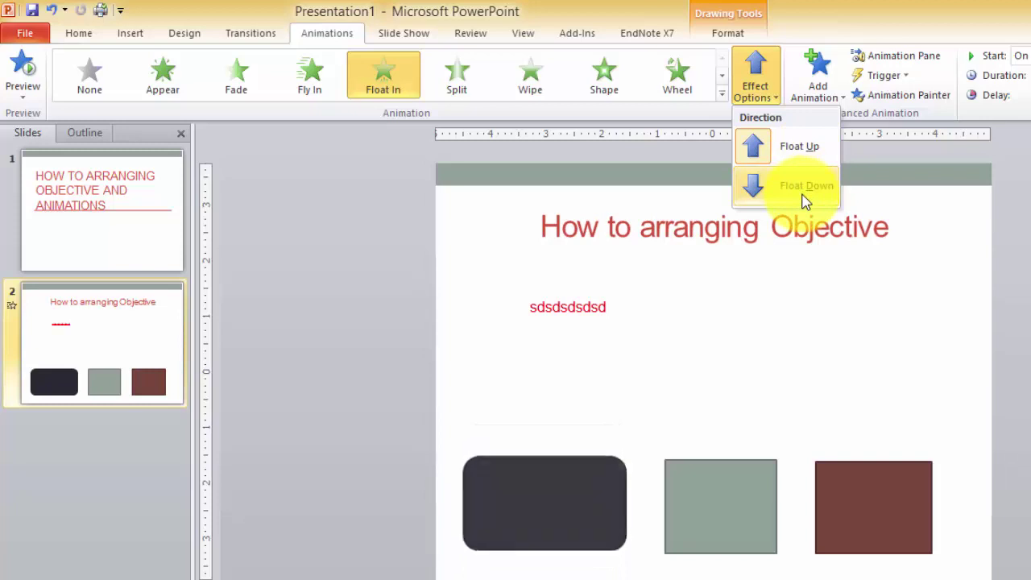
{"action": "left_click", "coordinate": [806, 10]}
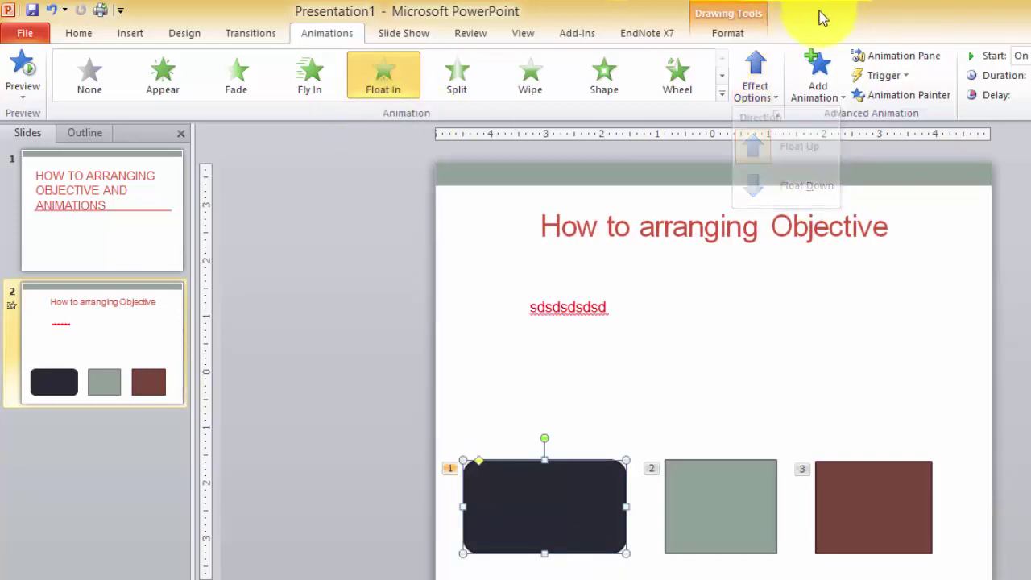
{"action": "left_click", "coordinate": [388, 80]}
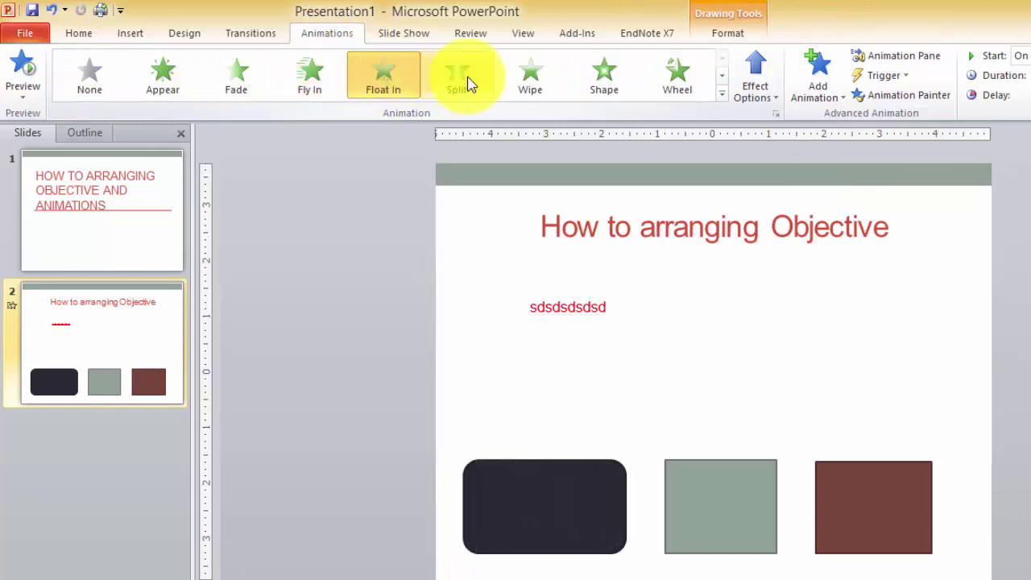
{"action": "left_click", "coordinate": [647, 232]}
{"action": "left_click", "coordinate": [697, 258]}
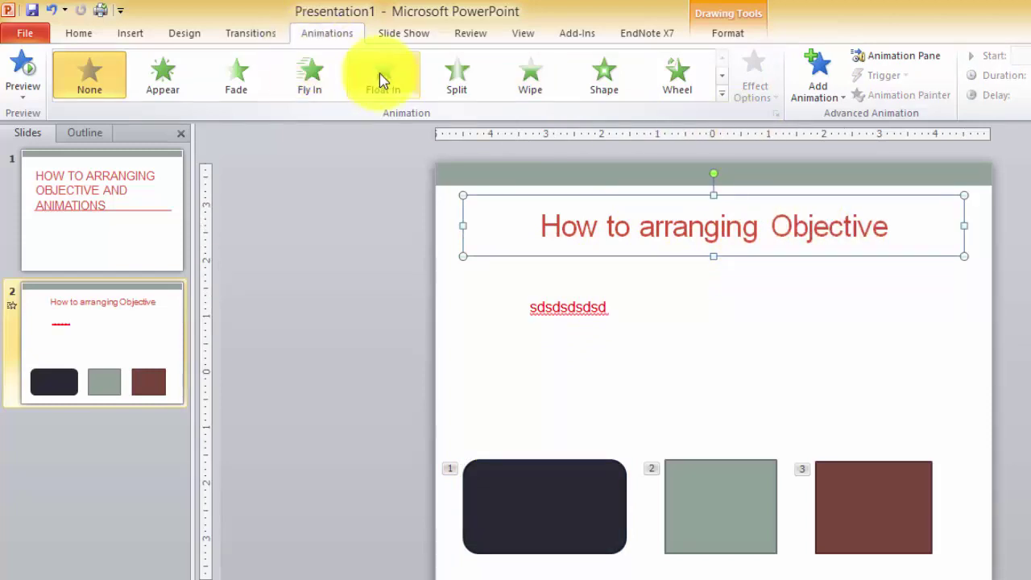
Apply Fly In to the title as animation 4, keeping its direction and adjusting its duration.
{"action": "left_click", "coordinate": [329, 78]}
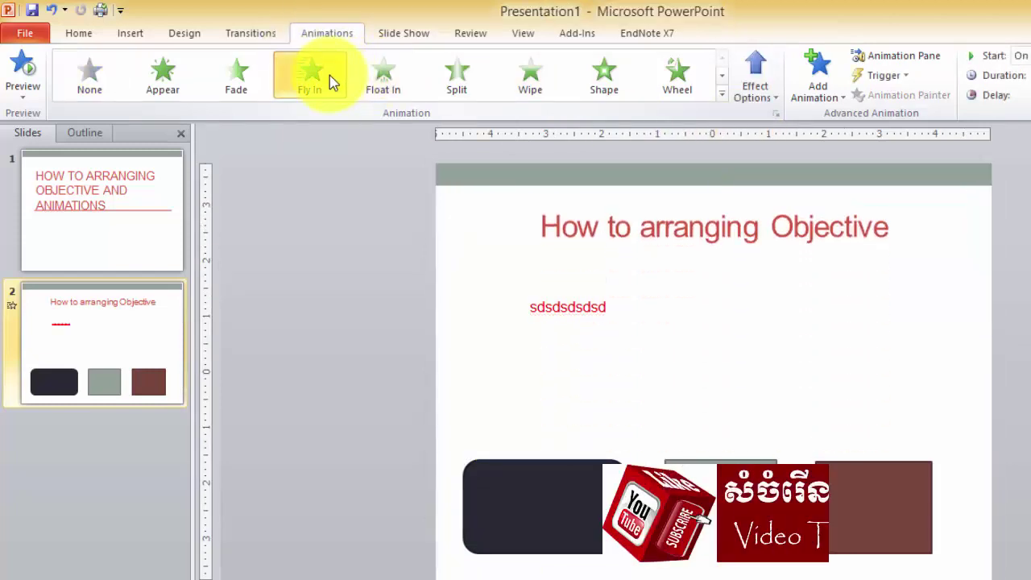
{"action": "left_click", "coordinate": [744, 94]}
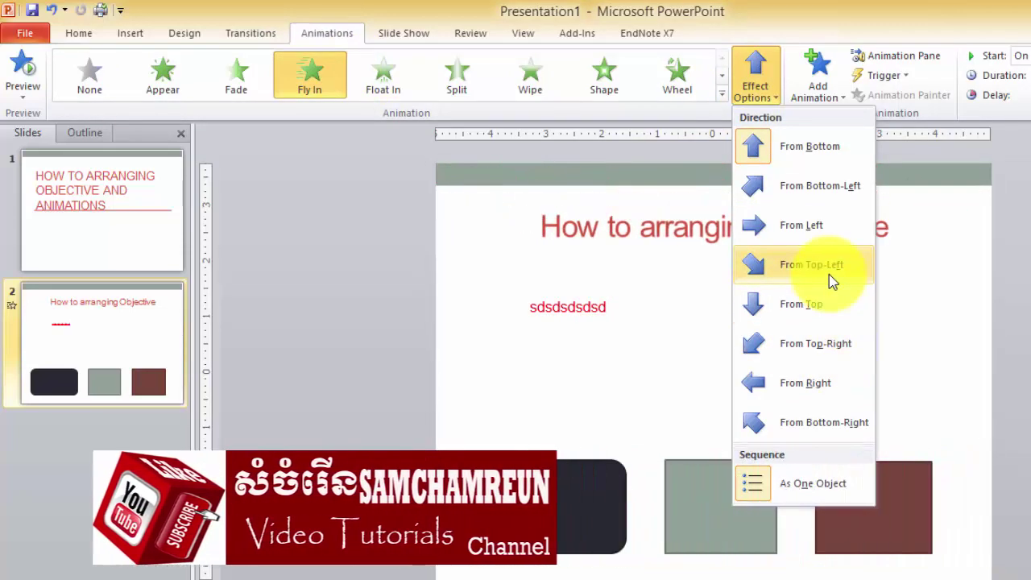
{"action": "left_click", "coordinate": [957, 326]}
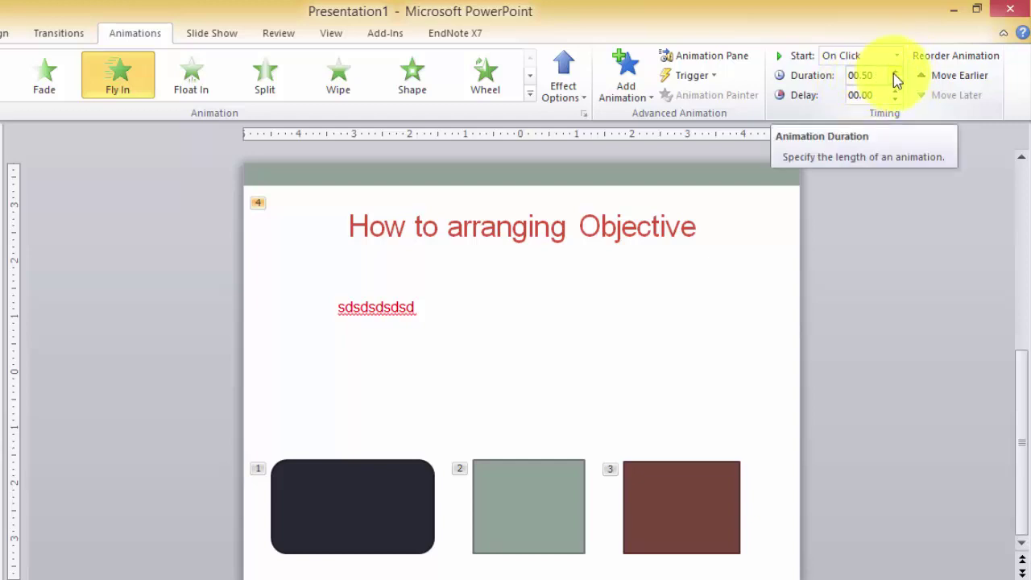
{"action": "left_click", "coordinate": [896, 72]}
{"action": "left_click", "coordinate": [896, 72]}
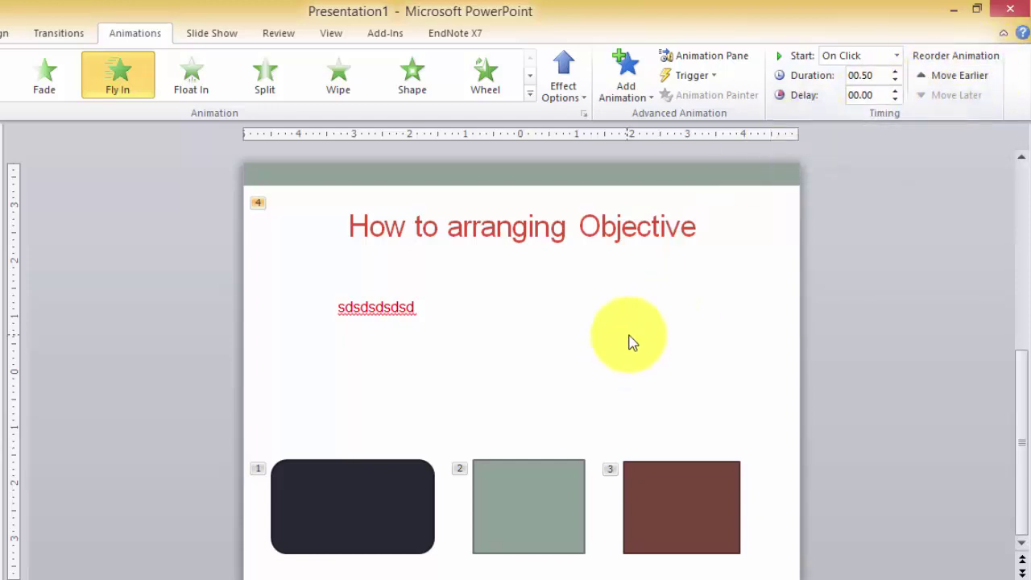
{"action": "left_click", "coordinate": [520, 395]}
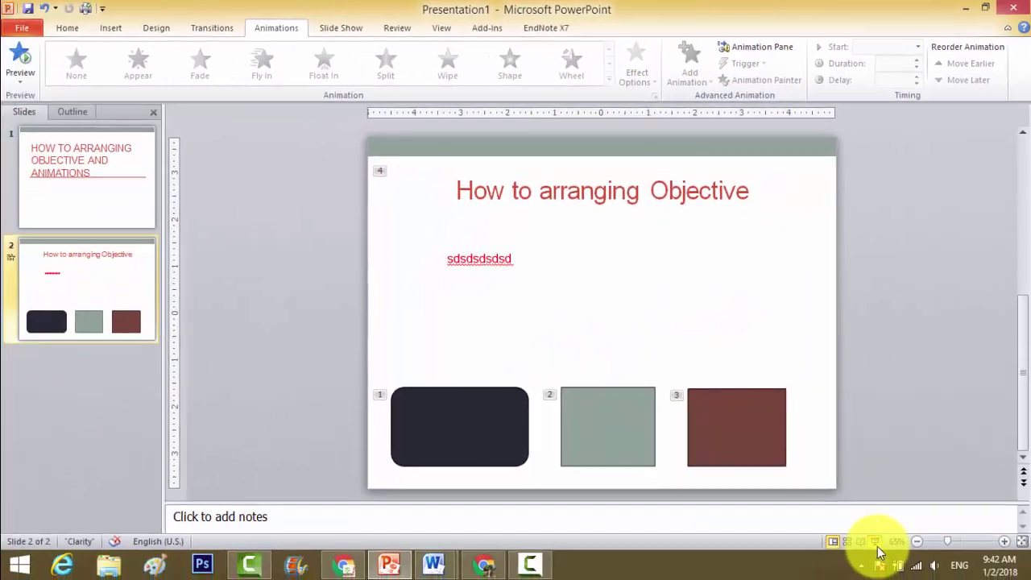
{"action": "left_click", "coordinate": [884, 533]}
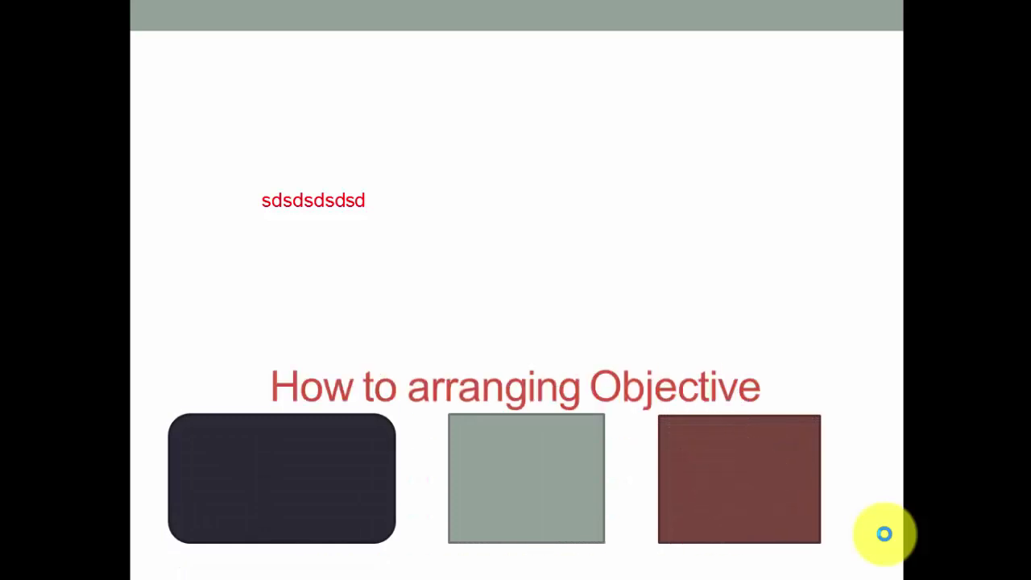
{"action": "left_click", "coordinate": [884, 533]}
{"action": "left_click", "coordinate": [884, 534]}
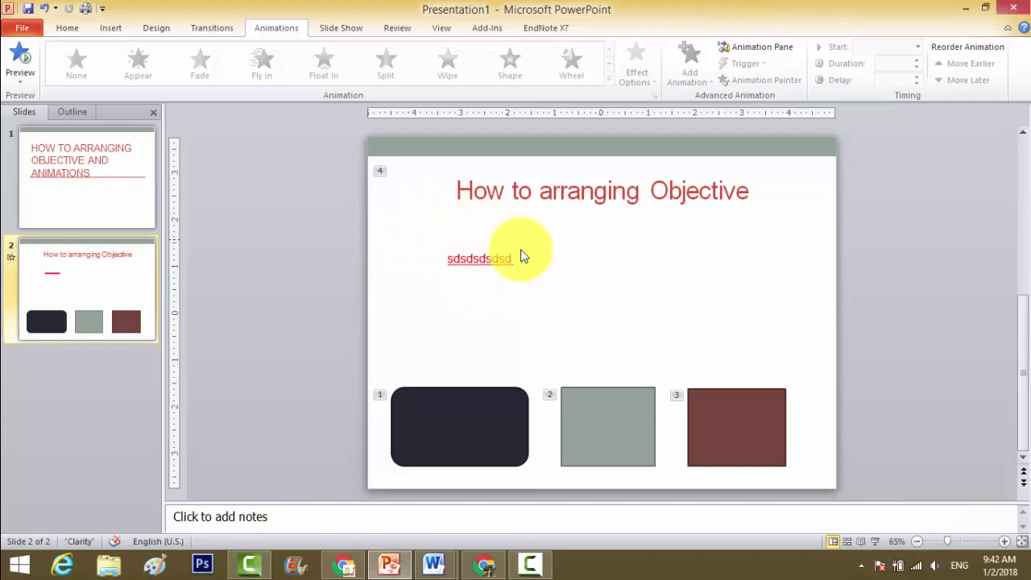
{"action": "left_click", "coordinate": [455, 260]}
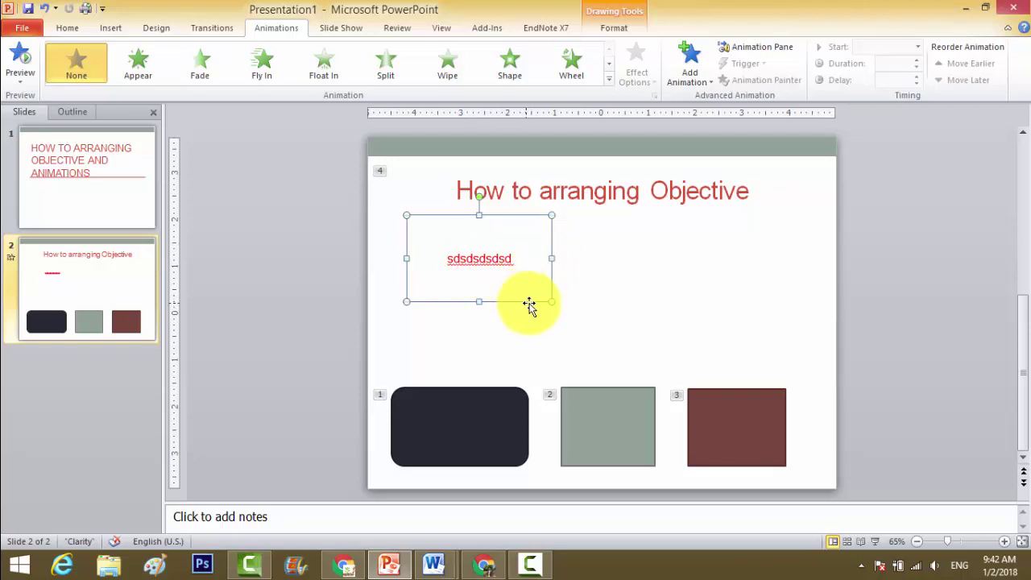
{"action": "left_click", "coordinate": [878, 544]}
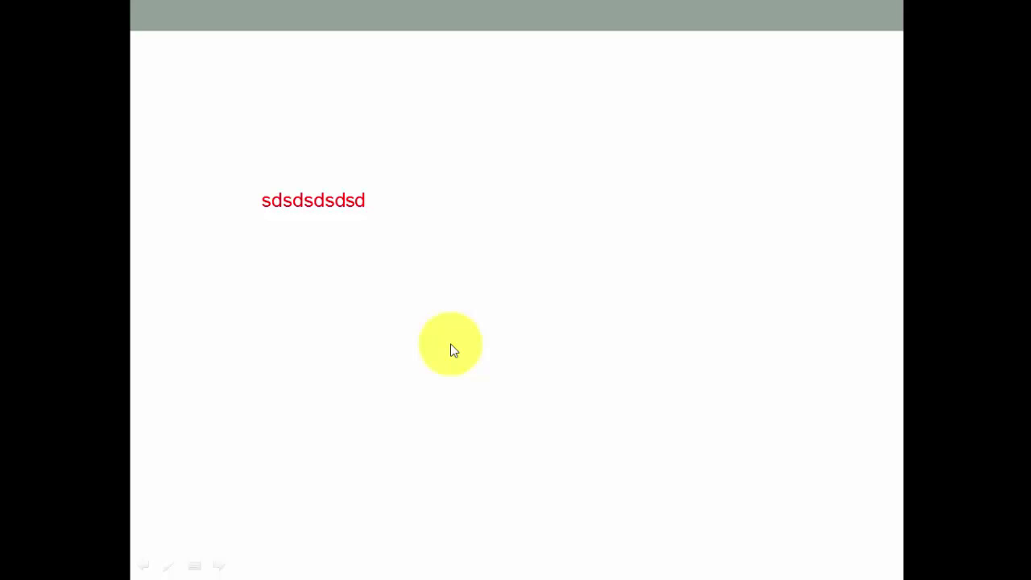
{"action": "left_click", "coordinate": [450, 348]}
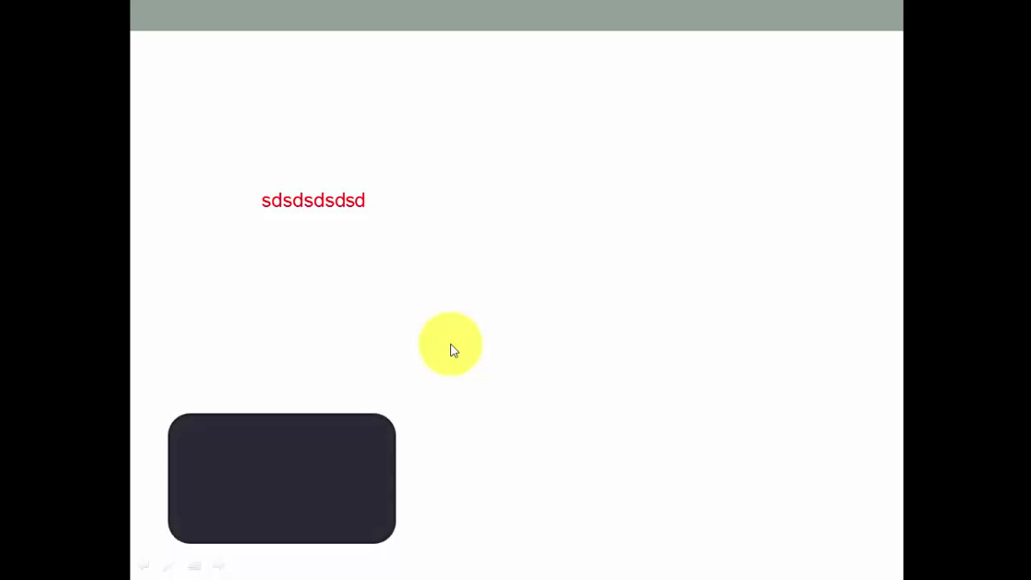
{"action": "left_click", "coordinate": [435, 369]}
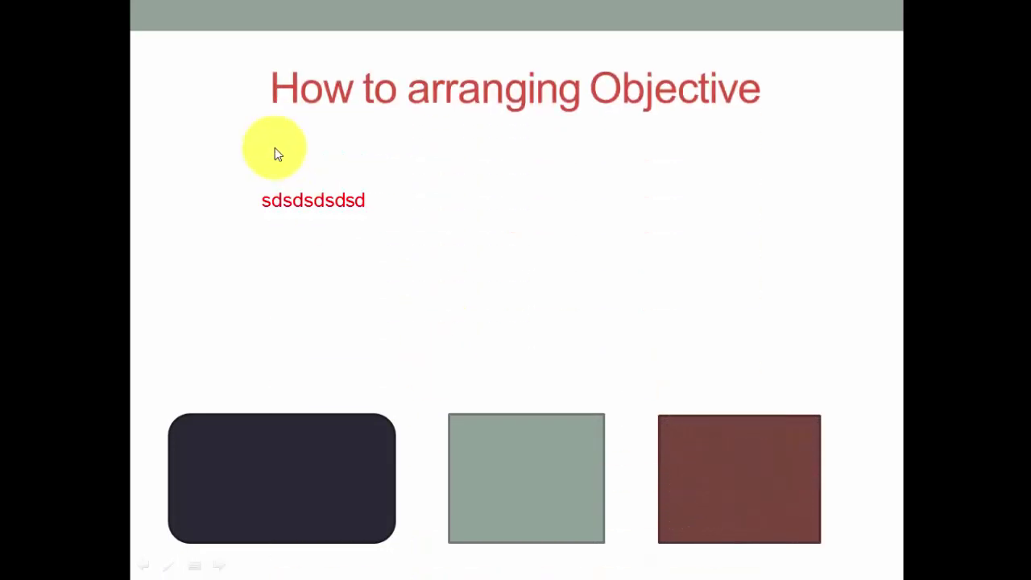
{"action": "key", "text": "Escape"}
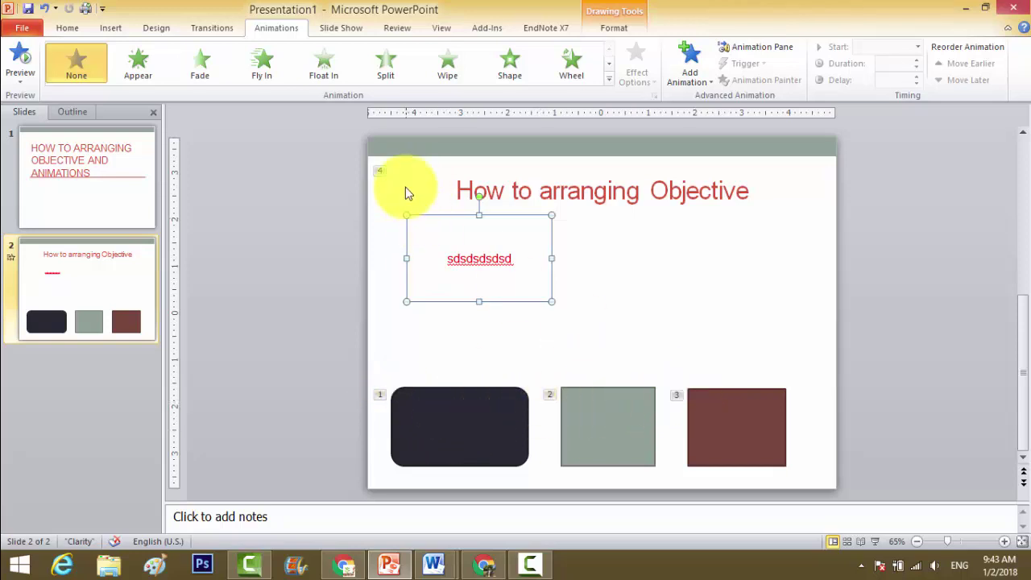
Open the Animation Pane listing the four animations, then select the sdsdsdsdsd text box.
{"action": "left_click", "coordinate": [844, 437]}
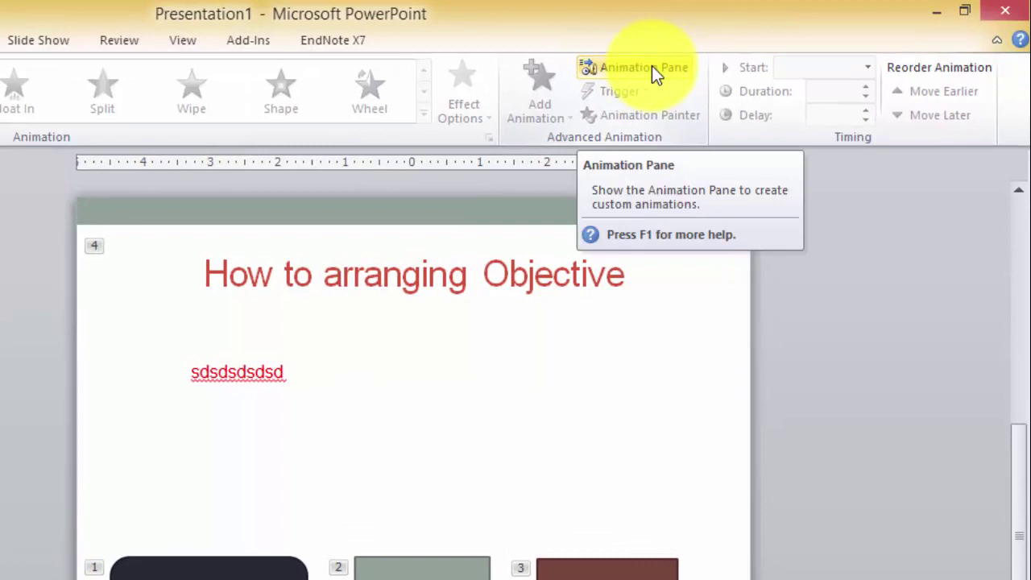
{"action": "left_click", "coordinate": [654, 71]}
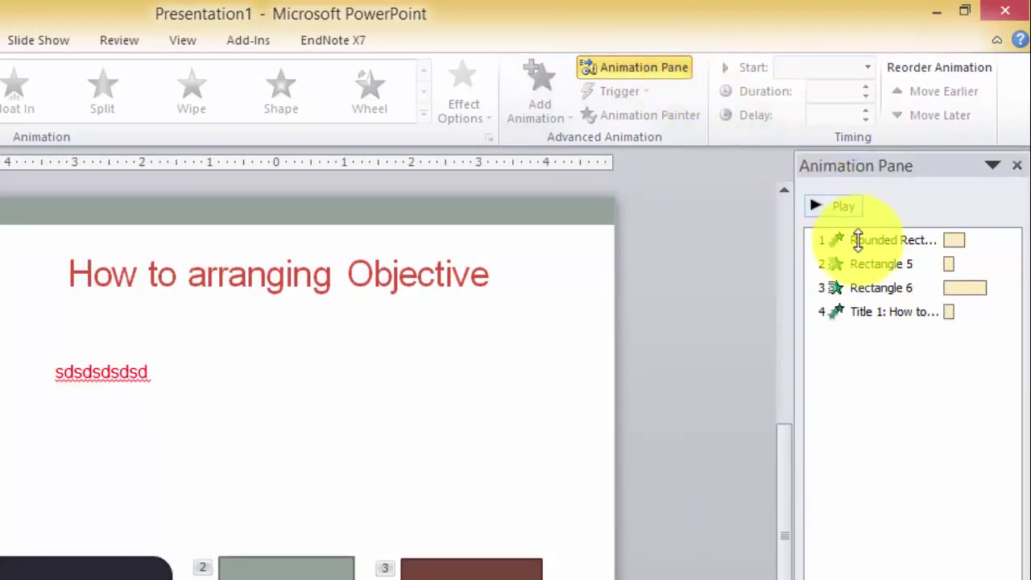
{"action": "mouse_move", "coordinate": [863, 234]}
{"action": "left_mouse_down"}
{"action": "mouse_move", "coordinate": [906, 288]}
{"action": "mouse_move", "coordinate": [926, 341]}
{"action": "left_mouse_up"}
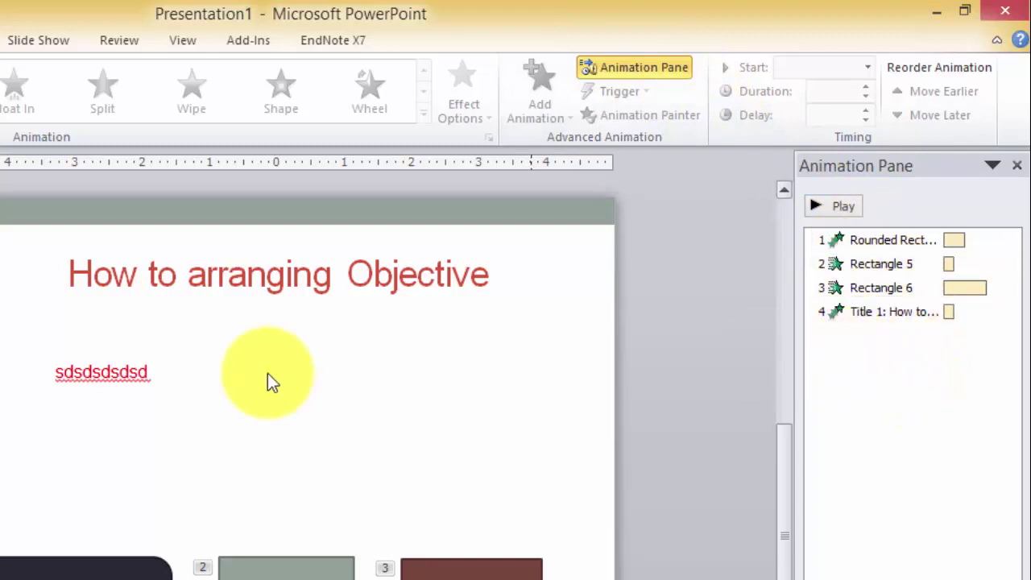
{"action": "left_click", "coordinate": [114, 390]}
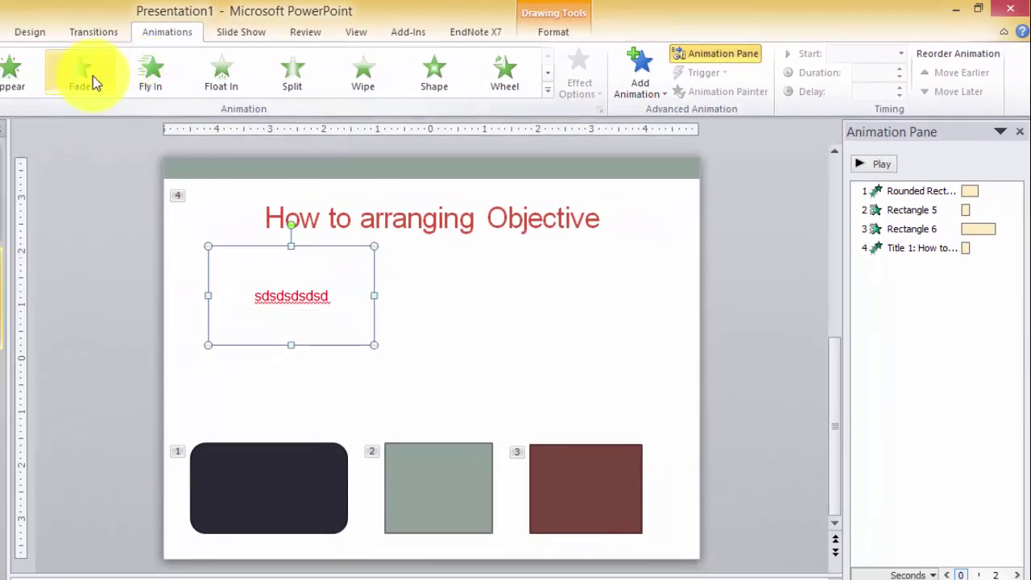
Apply the Wheel entrance to the sdsdsdsdsd text box, listed fifth as Rectangle 7.
{"action": "left_click", "coordinate": [508, 76]}
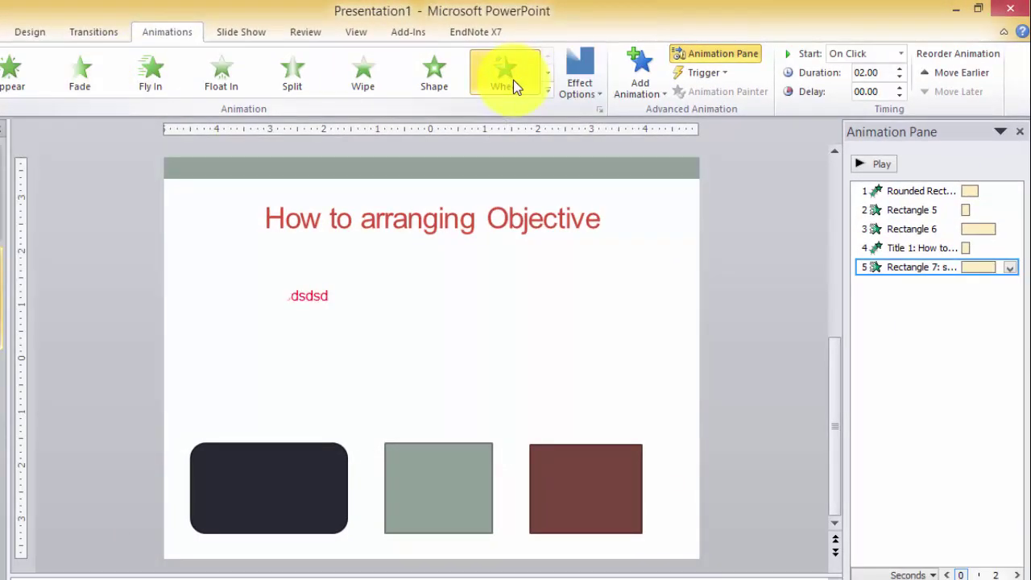
{"action": "left_click", "coordinate": [530, 345]}
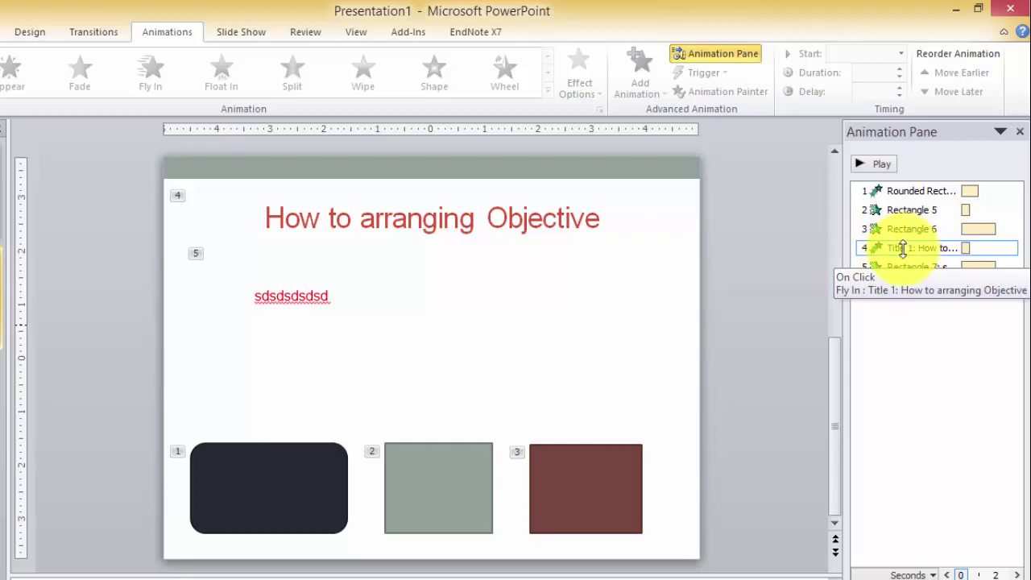
In the Animation Pane, move Title 1 to the top and Rectangle 7 into second place.
{"action": "left_click", "coordinate": [172, 208]}
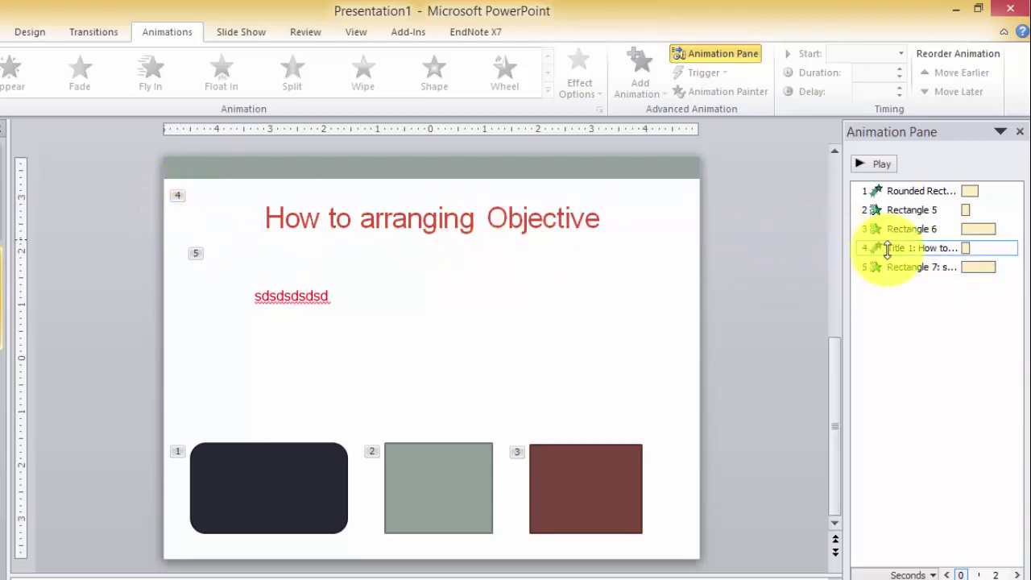
{"action": "left_click_drag", "start_coordinate": [904, 250], "coordinate": [900, 191]}
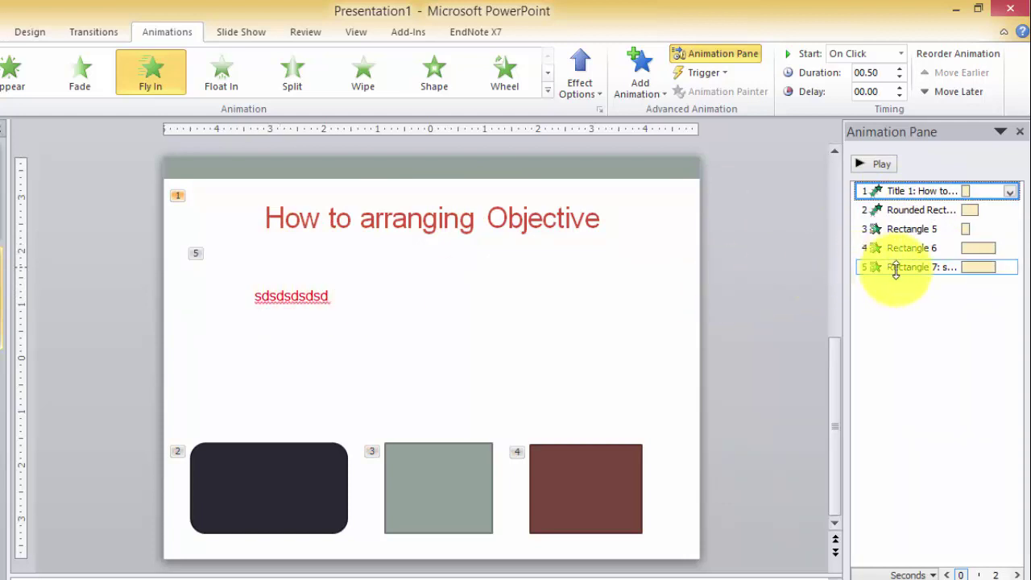
{"action": "left_click_drag", "start_coordinate": [908, 272], "coordinate": [896, 198]}
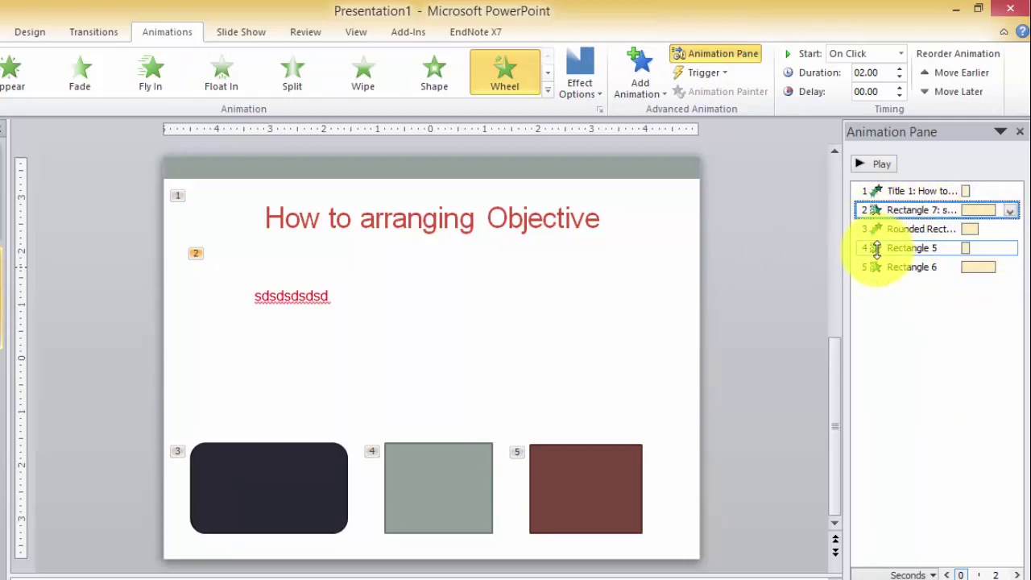
{"action": "left_click", "coordinate": [932, 191]}
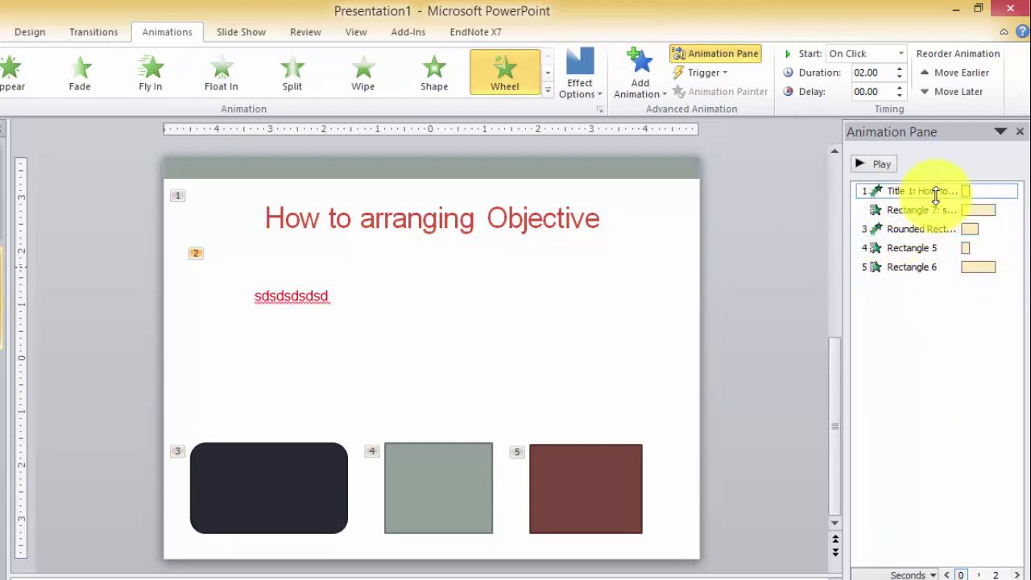
{"action": "left_click", "coordinate": [1012, 193]}
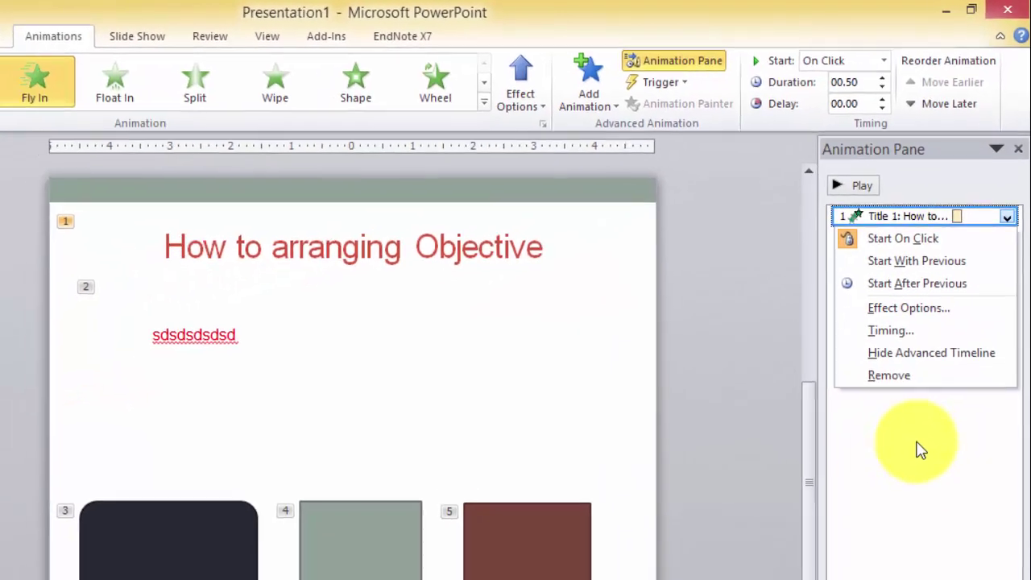
Play the reordered animation sequence from the Animation Pane and with the Preview button.
{"action": "left_click", "coordinate": [856, 190]}
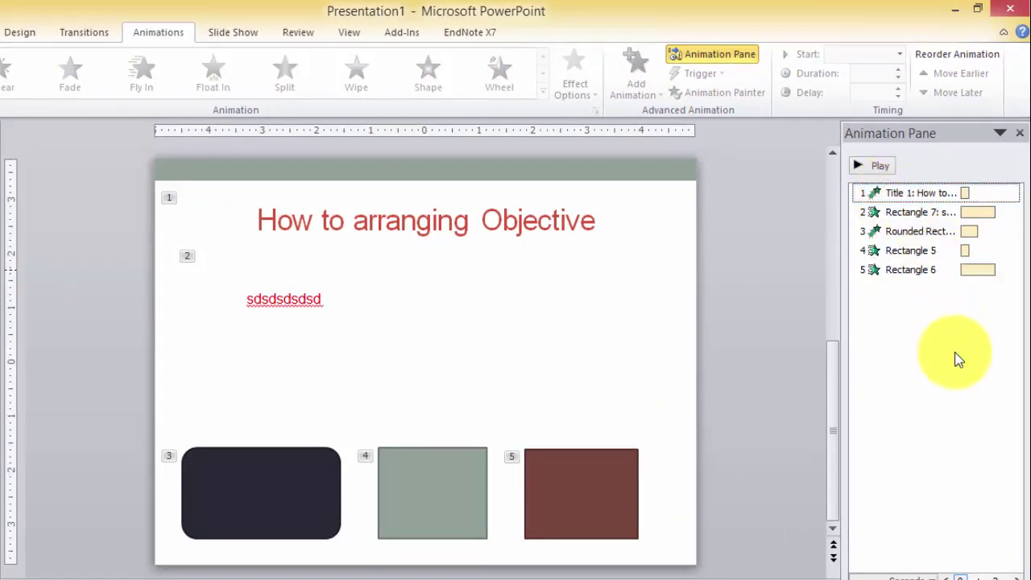
{"action": "left_click", "coordinate": [876, 167]}
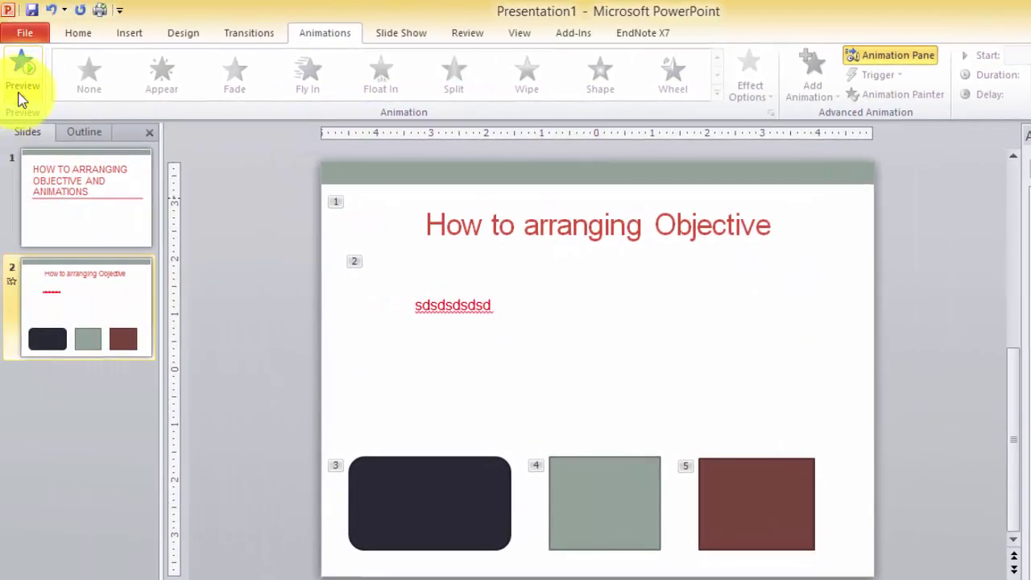
{"action": "left_click", "coordinate": [27, 88]}
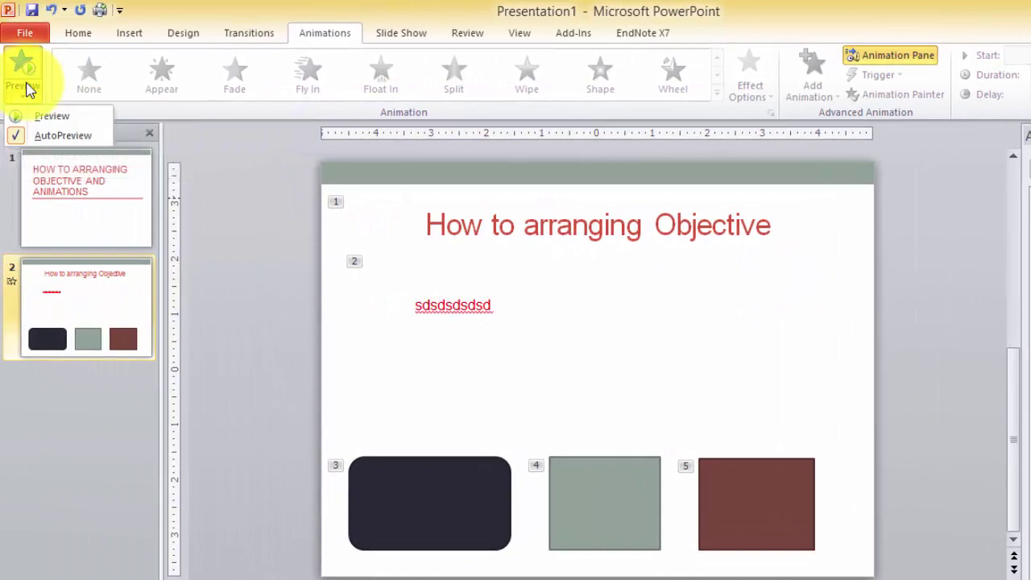
{"action": "left_click", "coordinate": [45, 117]}
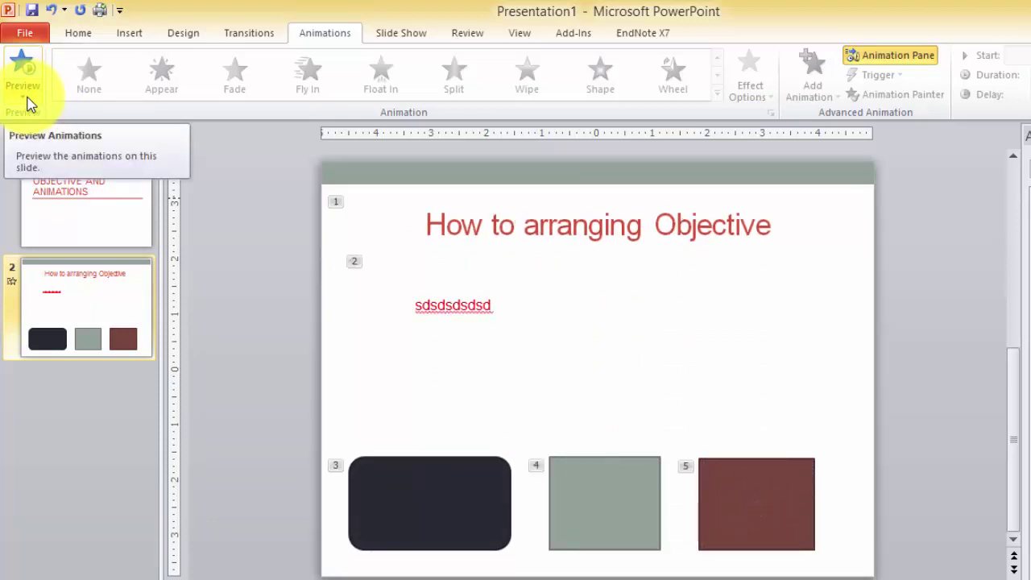
{"action": "left_click", "coordinate": [483, 303]}
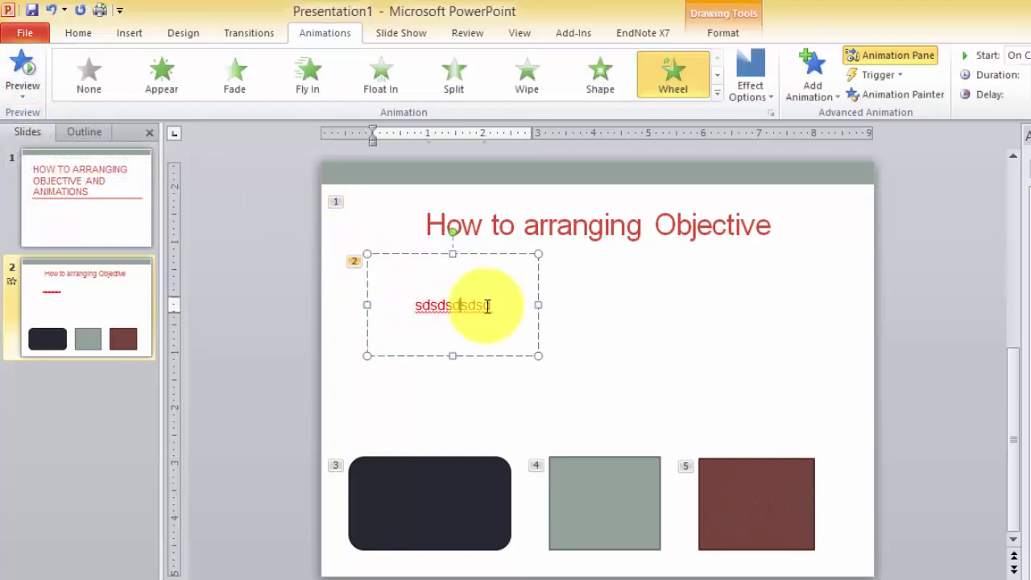
Replace 'sdsdsdsdsd' with 'Testing to learn PPT Animation' and widen the box to fit one line.
{"action": "left_click", "coordinate": [437, 303]}
{"action": "left_click_drag", "start_coordinate": [490, 304], "coordinate": [352, 313]}
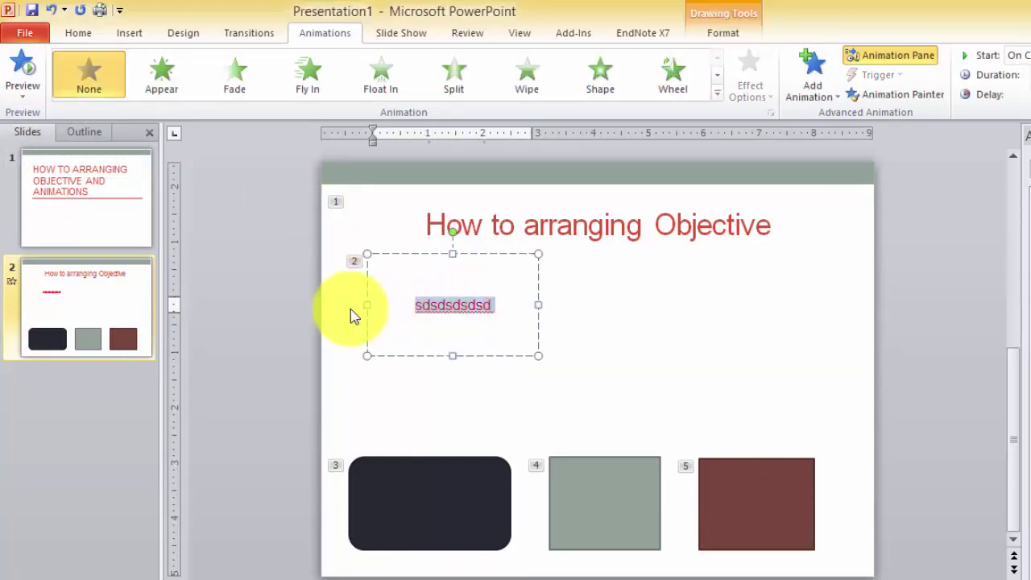
{"action": "type", "text": "Testi"}
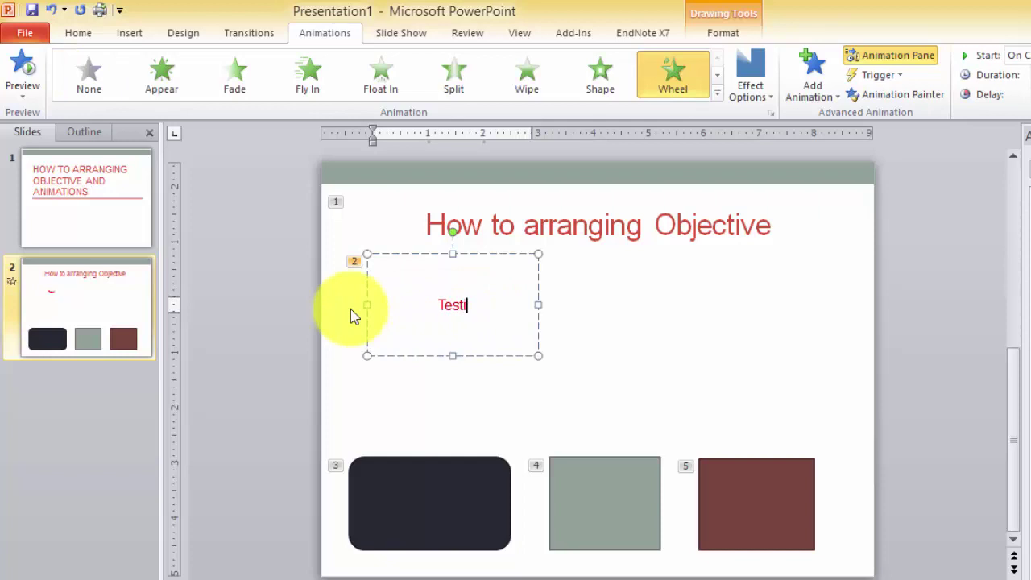
{"action": "type", "text": "ng to "}
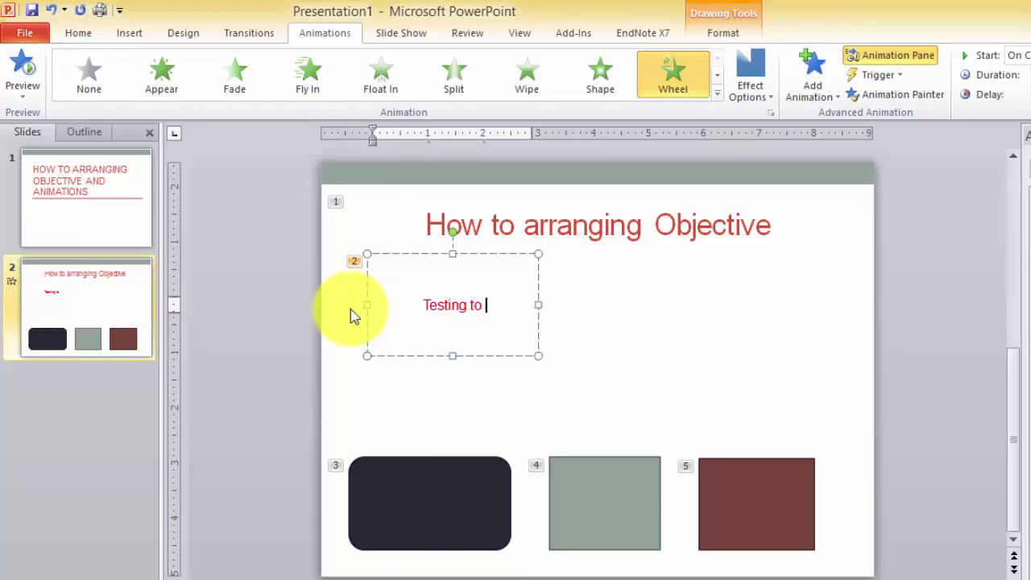
{"action": "type", "text": "lea"}
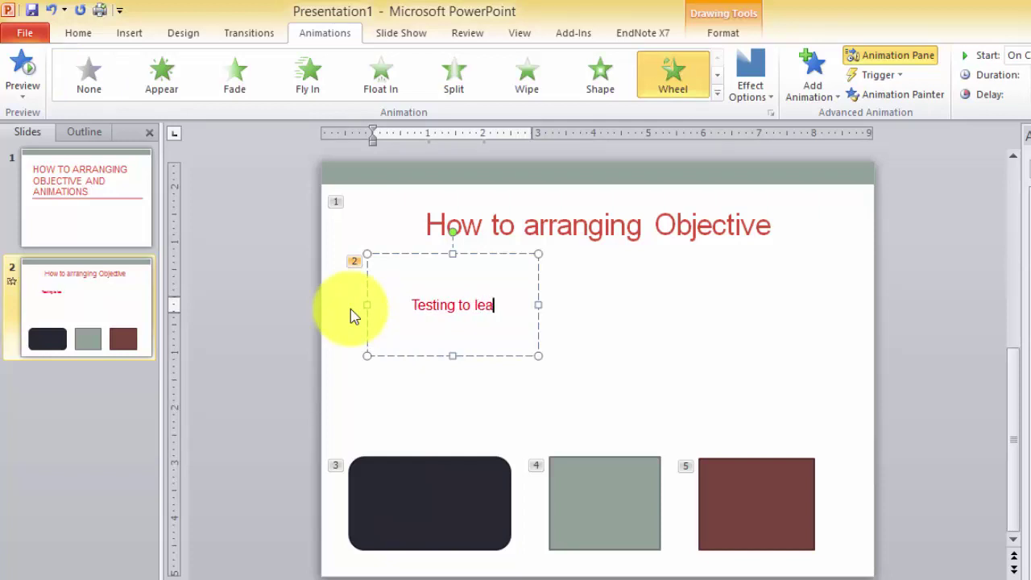
{"action": "type", "text": "rn"}
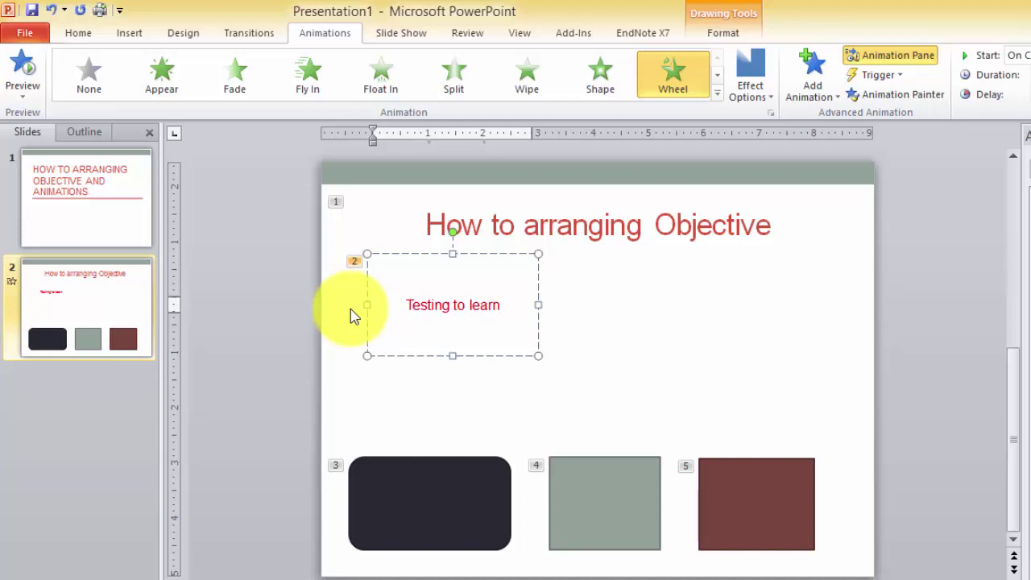
{"action": "type", "text": " P"}
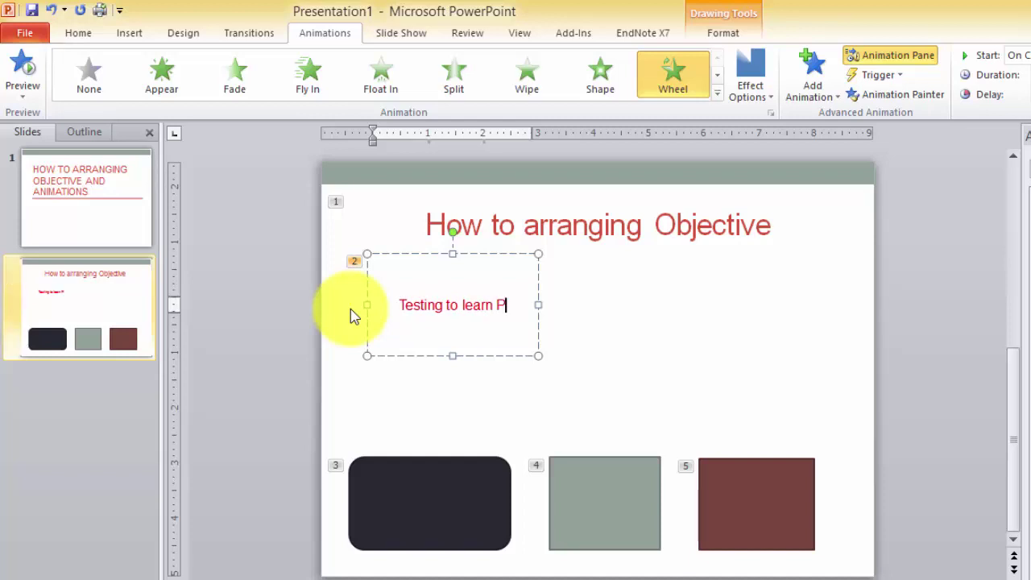
{"action": "type", "text": "PT "}
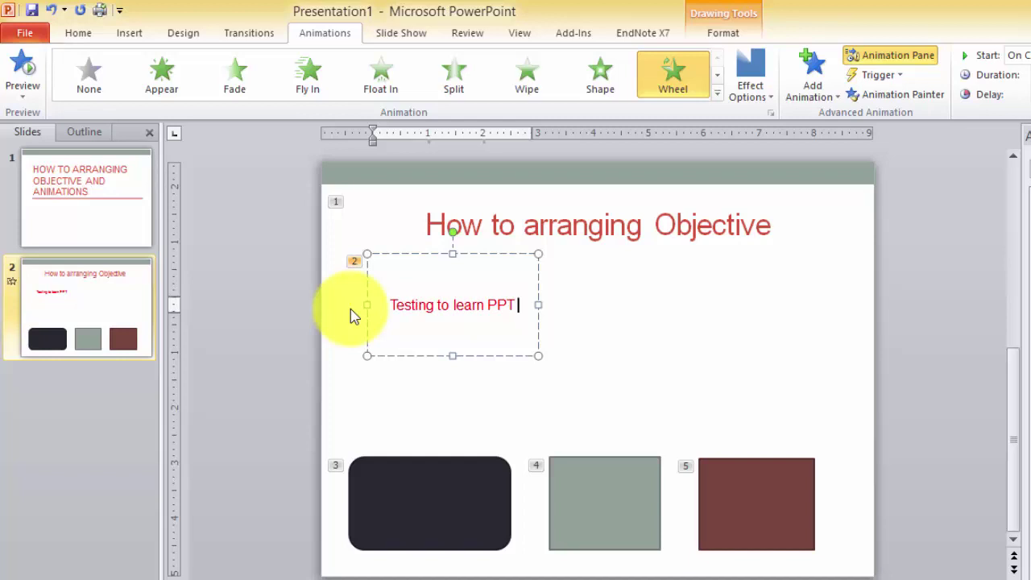
{"action": "type", "text": "A"}
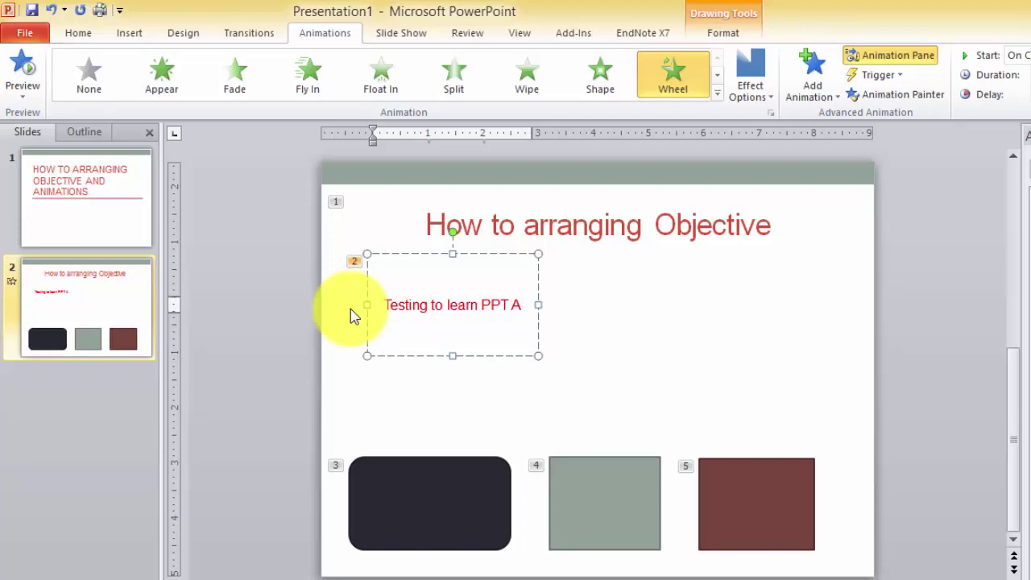
{"action": "type", "text": "ni"}
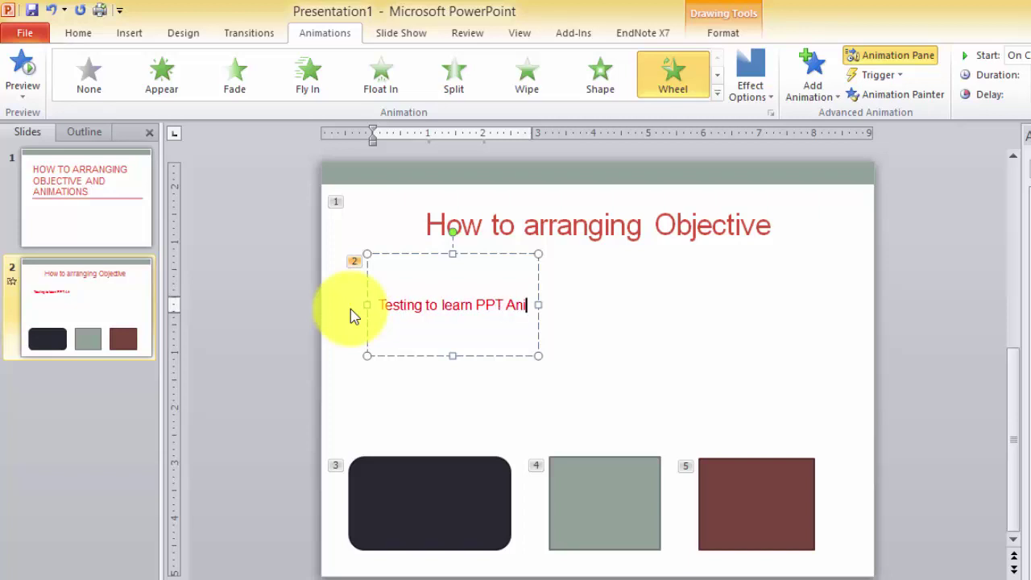
{"action": "type", "text": "mation"}
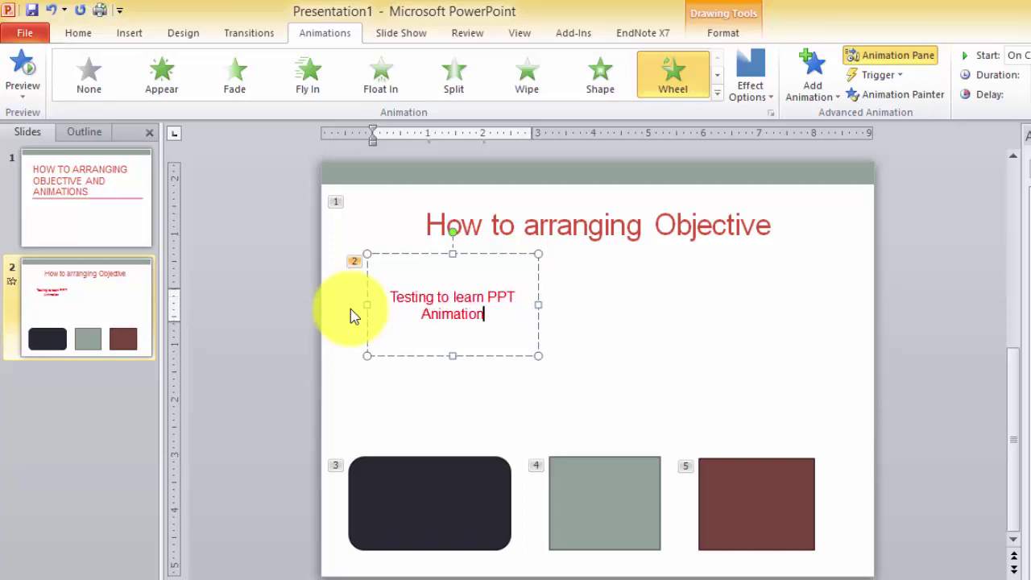
{"action": "key", "text": "Return"}
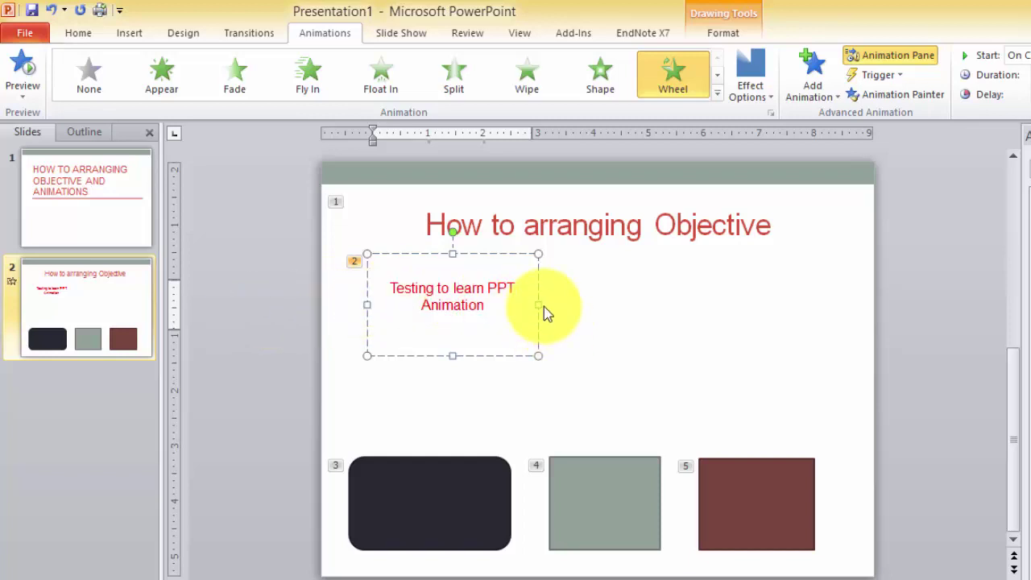
{"action": "left_click", "coordinate": [541, 304]}
{"action": "left_click_drag", "start_coordinate": [538, 305], "coordinate": [757, 346]}
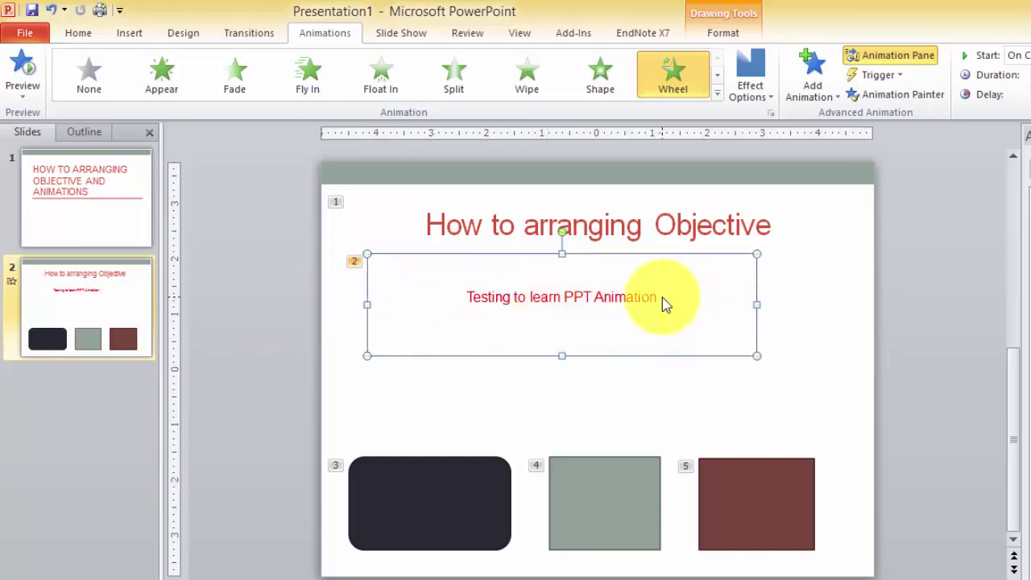
Format 'Testing to learn PPT Animation' as Aharoni, 32 pt, dark red.
{"action": "left_click_drag", "start_coordinate": [662, 304], "coordinate": [417, 271]}
{"action": "left_click", "coordinate": [78, 33]}
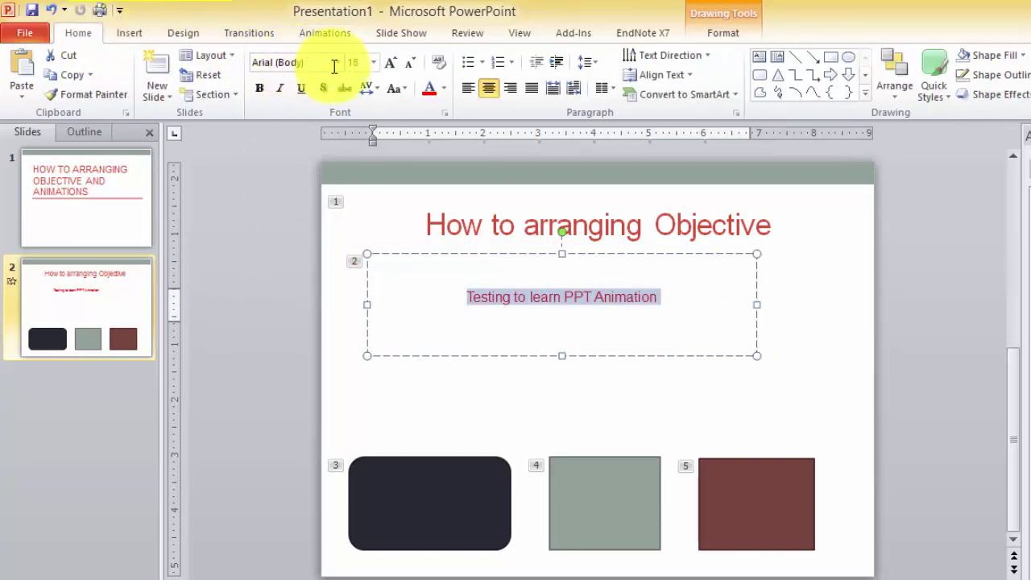
{"action": "left_click", "coordinate": [338, 63]}
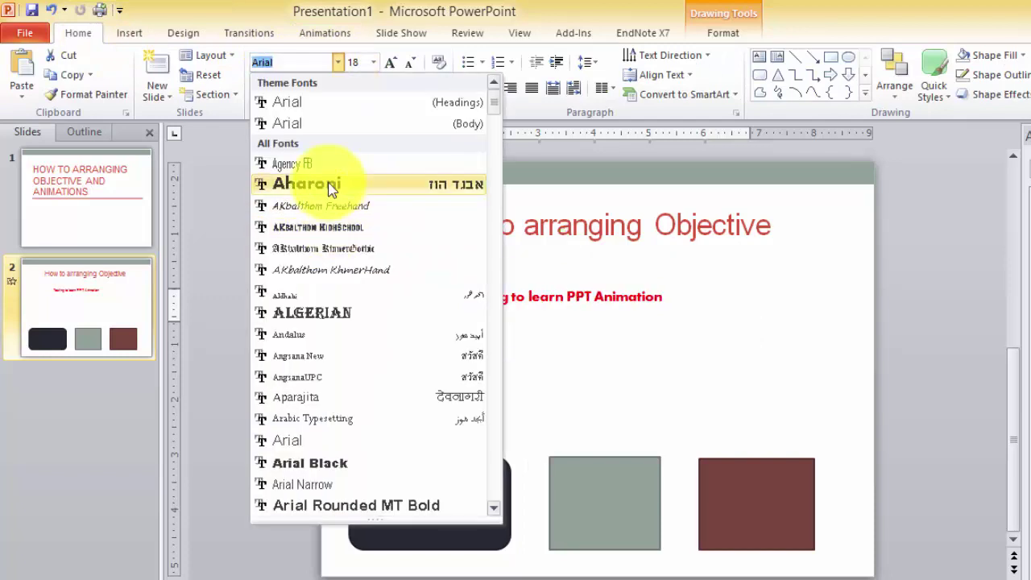
{"action": "left_click", "coordinate": [331, 186]}
{"action": "left_click", "coordinate": [373, 62]}
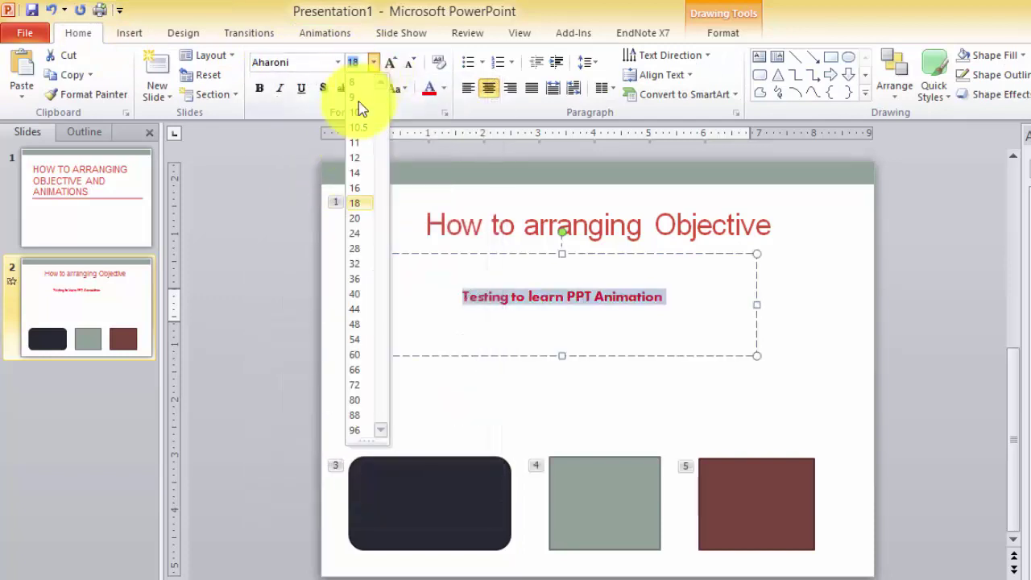
{"action": "left_click", "coordinate": [357, 263]}
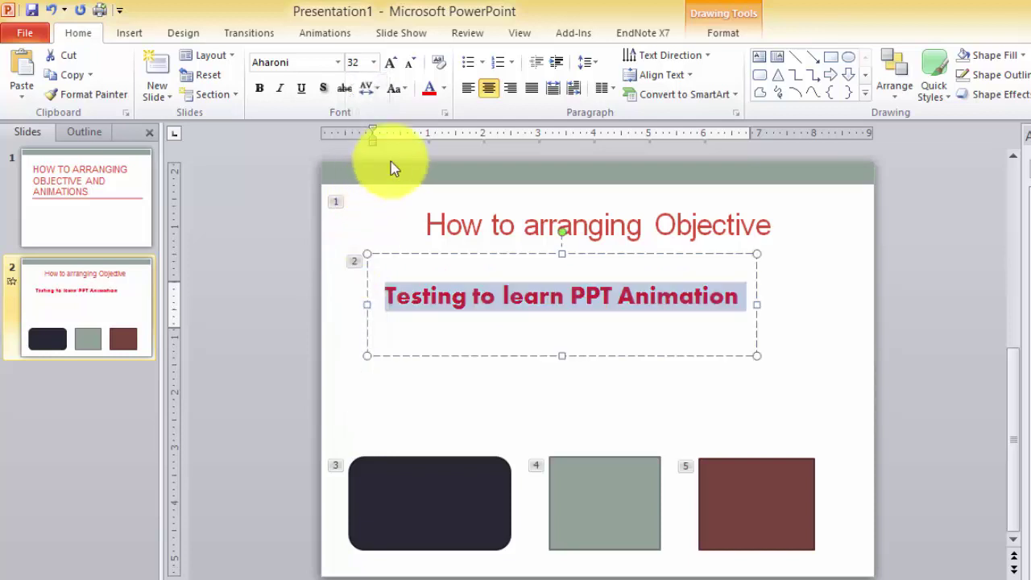
{"action": "left_click", "coordinate": [443, 89]}
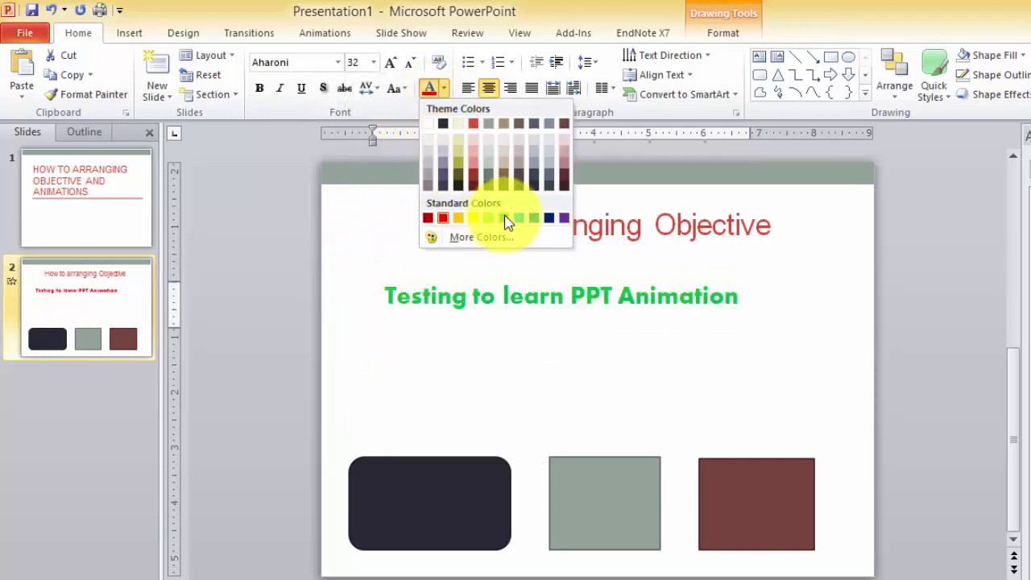
{"action": "left_click", "coordinate": [431, 217]}
Enlarge the text box down and to the right, then deselect it.
{"action": "left_click", "coordinate": [748, 341]}
{"action": "left_click", "coordinate": [746, 302]}
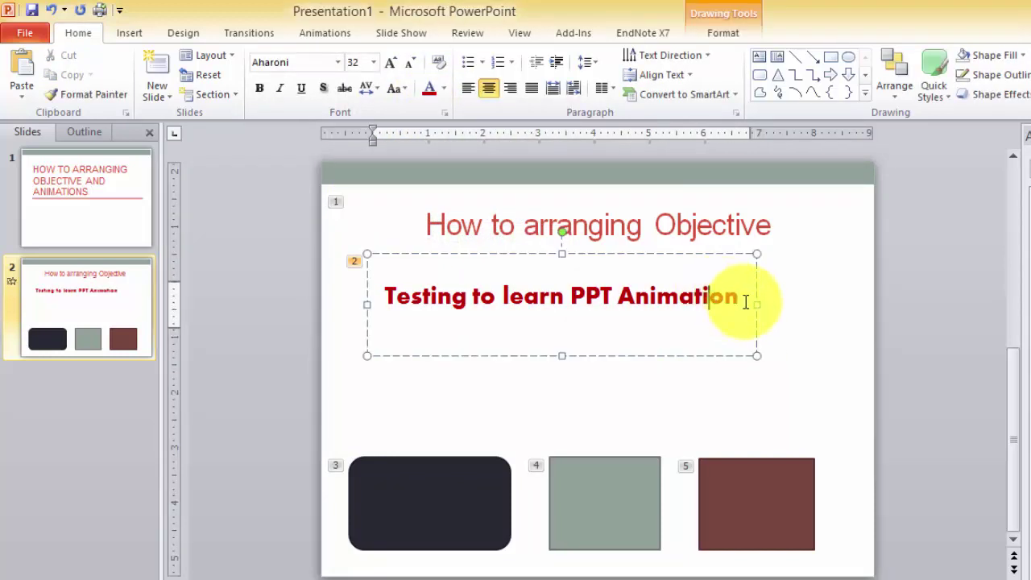
{"action": "left_click_drag", "start_coordinate": [755, 352], "coordinate": [834, 393]}
{"action": "key", "text": "Escape"}
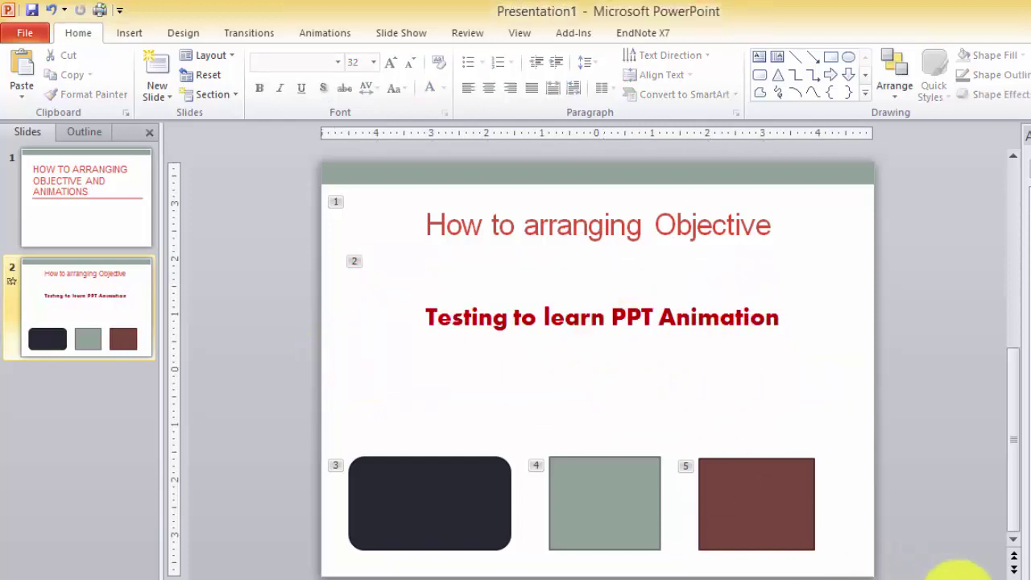
{"action": "key", "text": "shift+F5"}
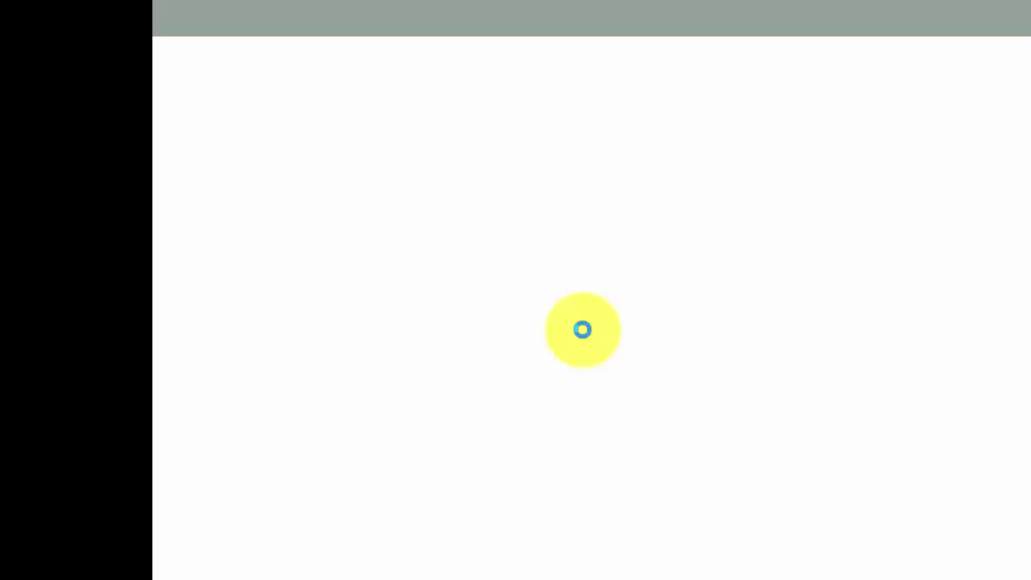
{"action": "left_click", "coordinate": [582, 330]}
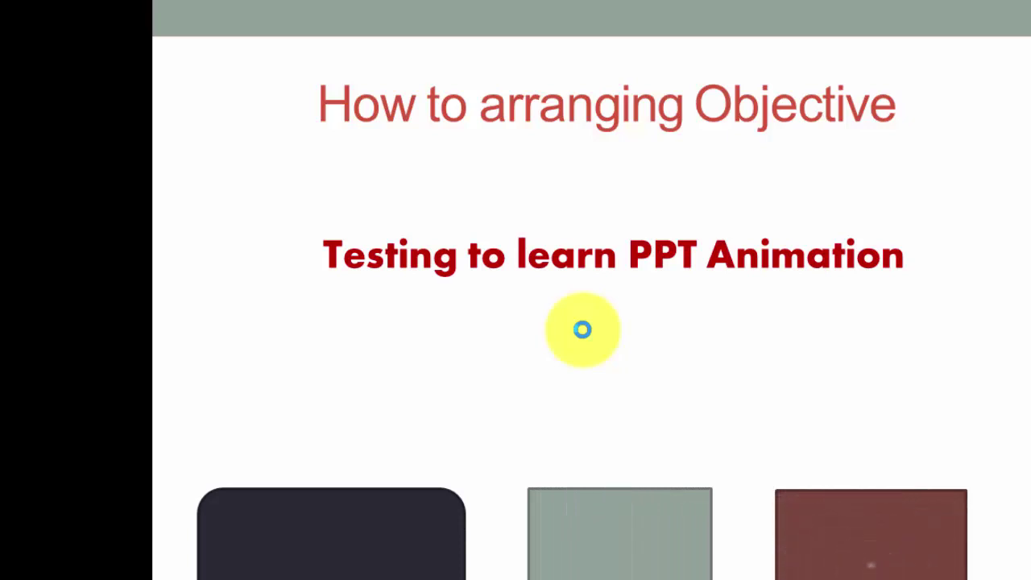
{"action": "left_click", "coordinate": [583, 330]}
{"action": "left_click", "coordinate": [583, 329]}
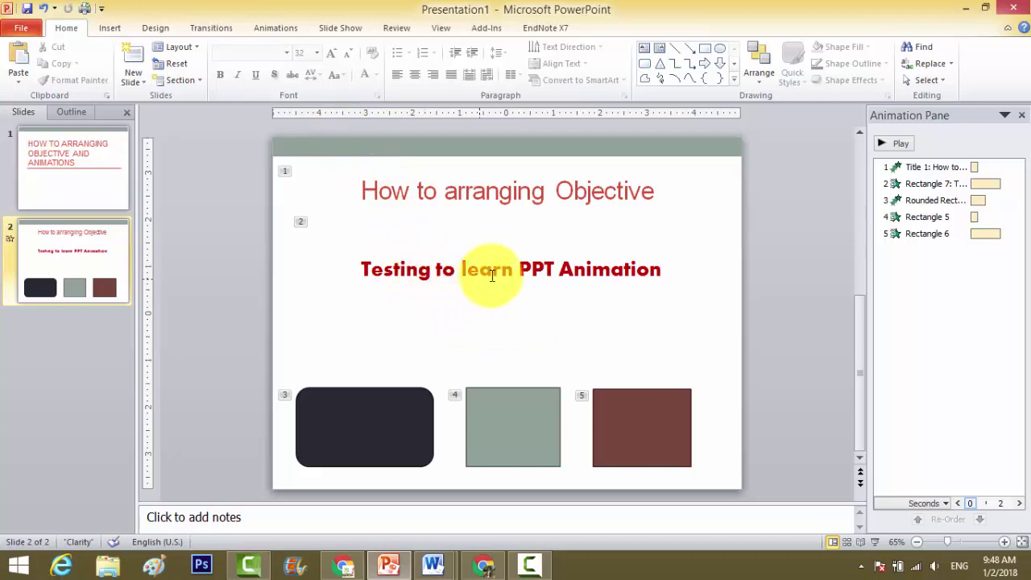
Switch to slide 1, the 'HOW TO ARRANGING OBJECTIVE AND ANIMATIONS' title slide.
{"action": "left_click", "coordinate": [96, 202]}
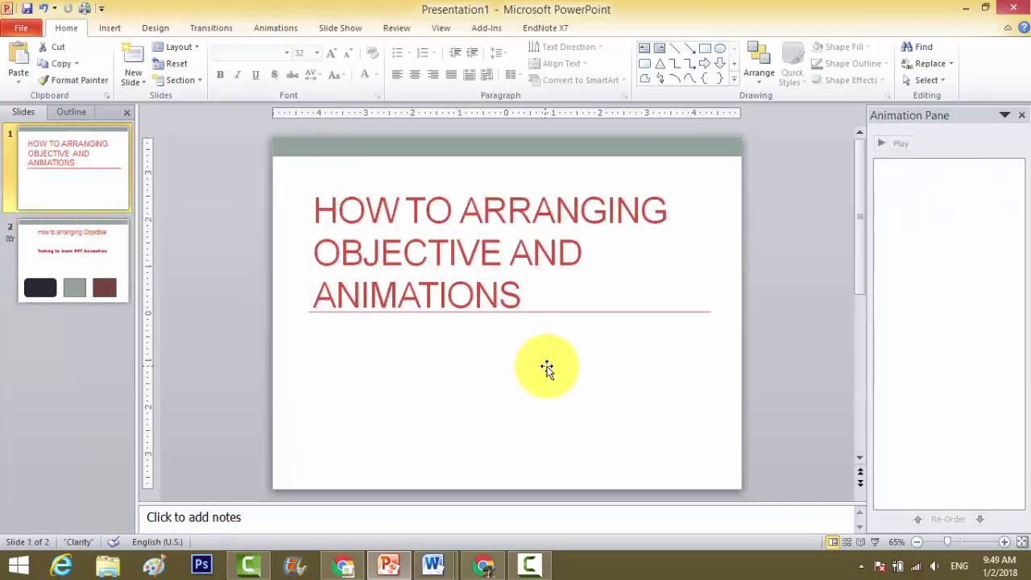